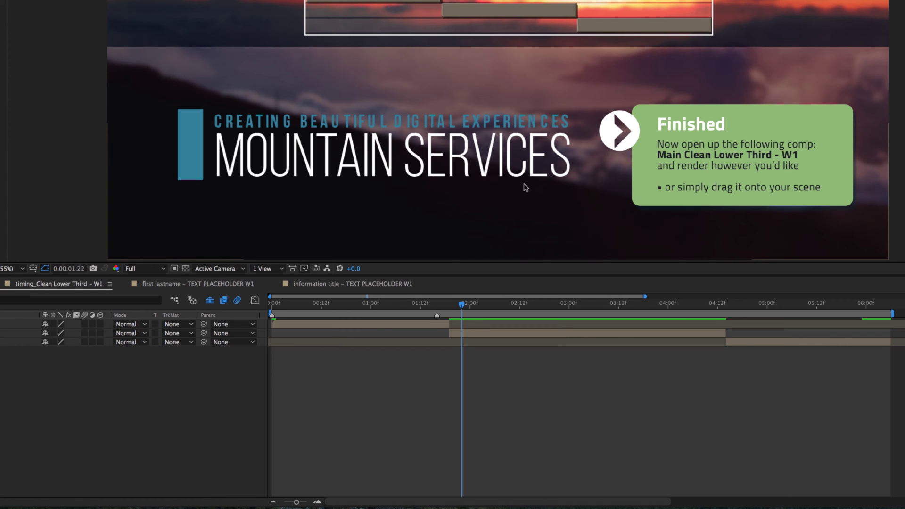
- Create a new composition from the UHD 4K 29.97 preset (3840×2160)
left_click_drag(422, 305, 619, 320)
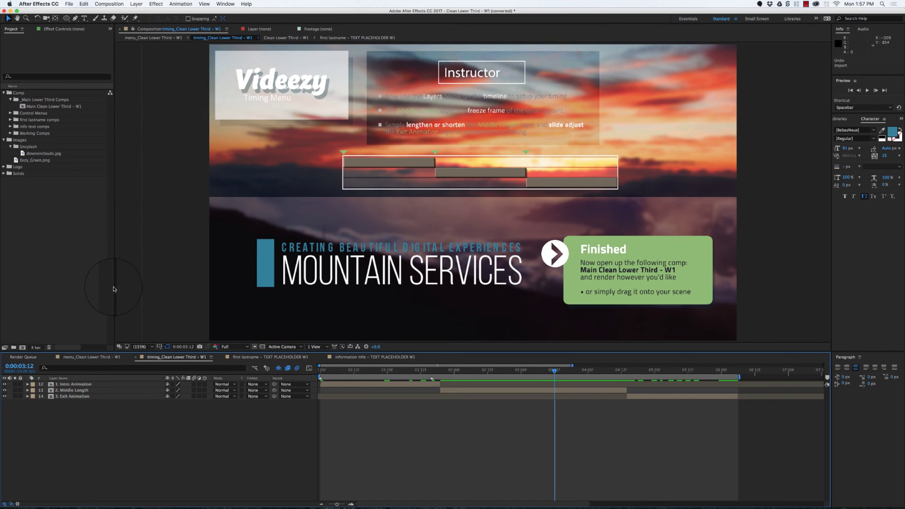
left_click(22, 347)
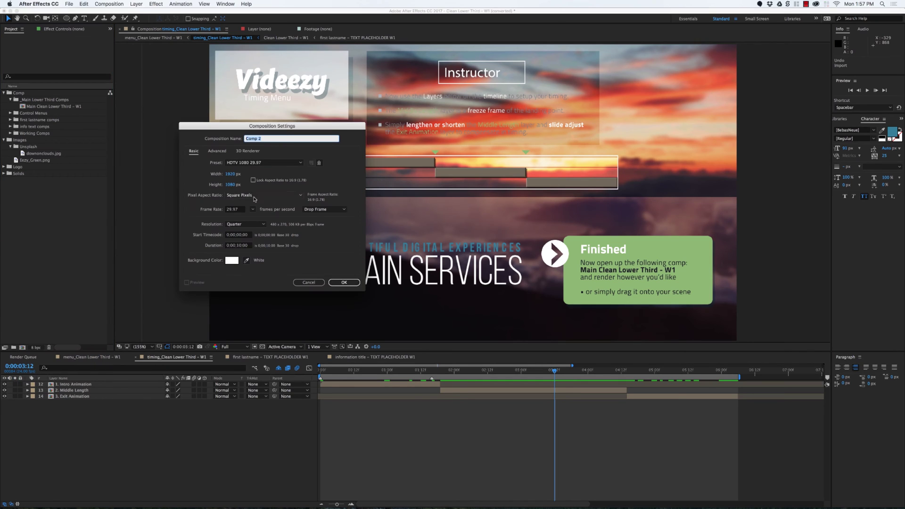
left_click(263, 163)
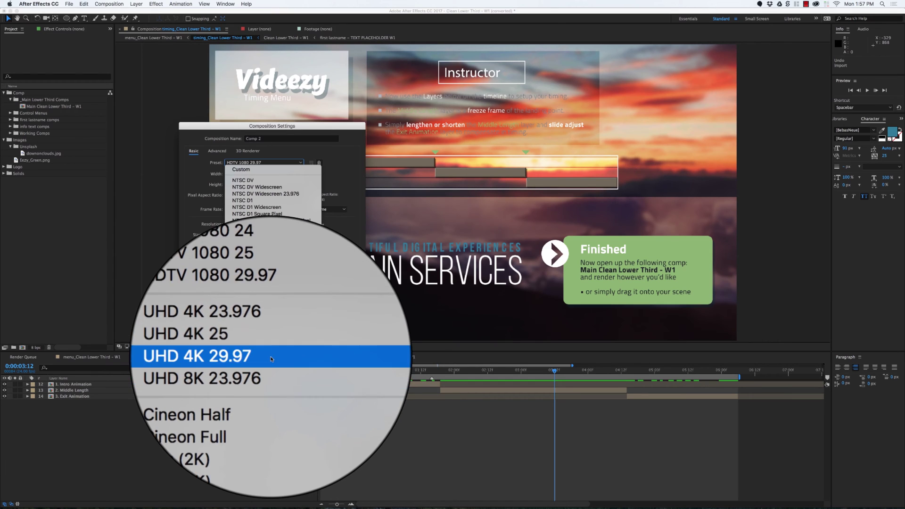
left_click(272, 357)
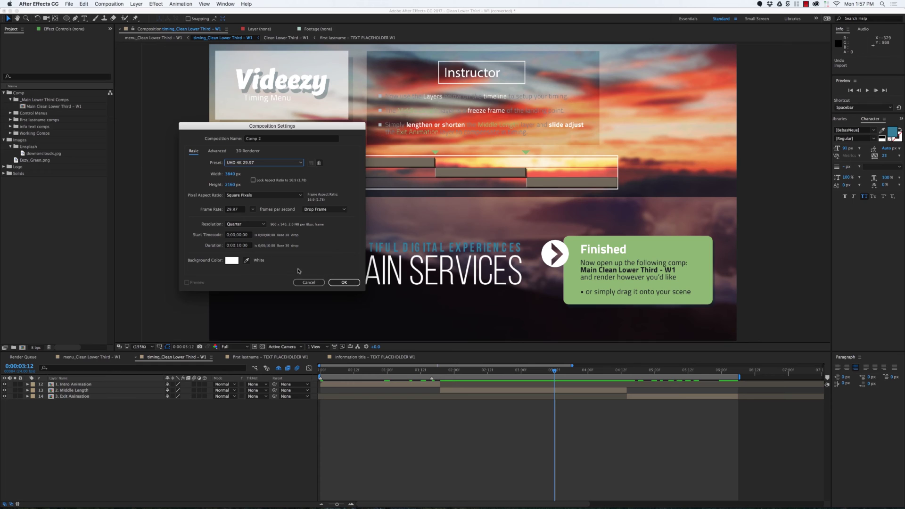
left_click(344, 282)
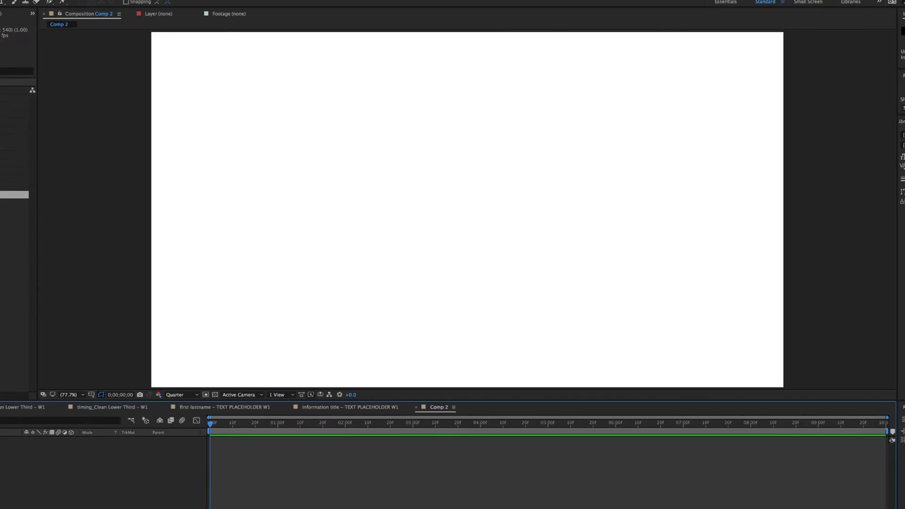
- Import lake-trees-farmland-flyover.mov from Finder into the Project panel
key("super+shift+2")
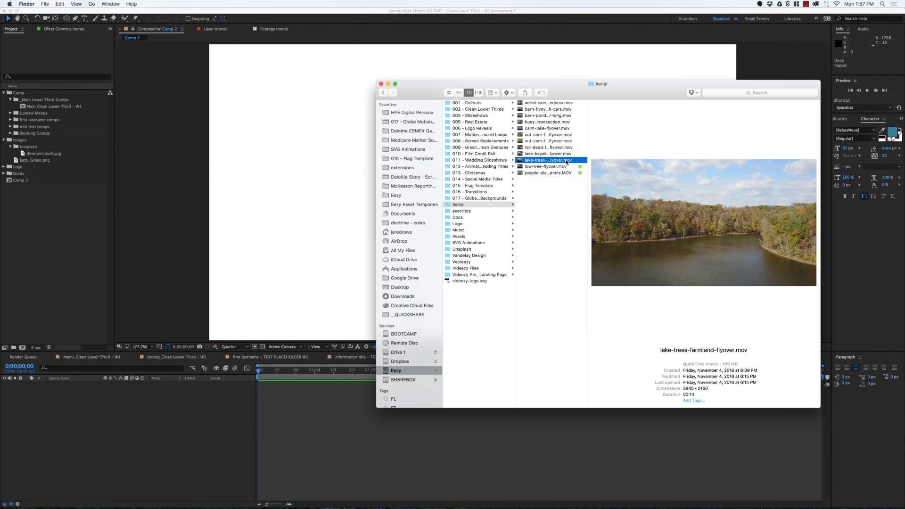
left_click_drag(567, 161, 66, 225)
left_click_drag(47, 186, 92, 446)
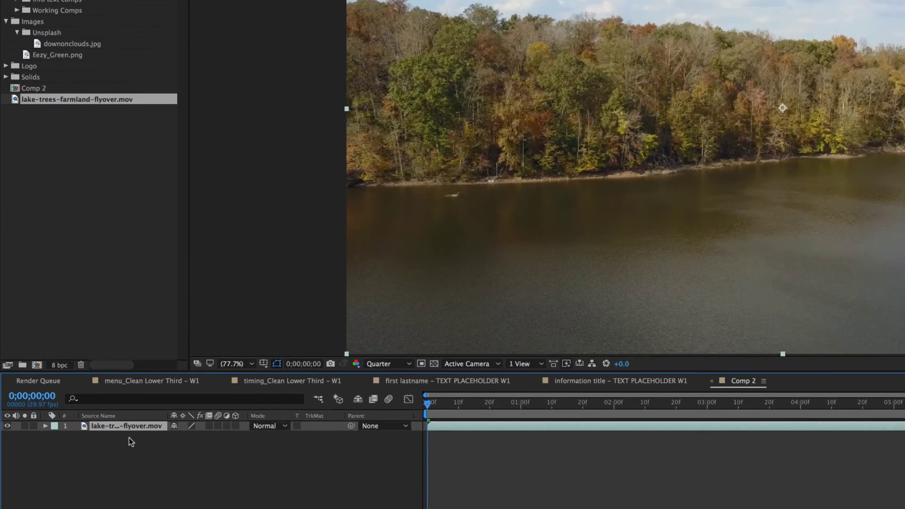
- Place the drone footage as a layer in Comp 2 and preview it
key("Delete")
left_click_drag(87, 85, 287, 486)
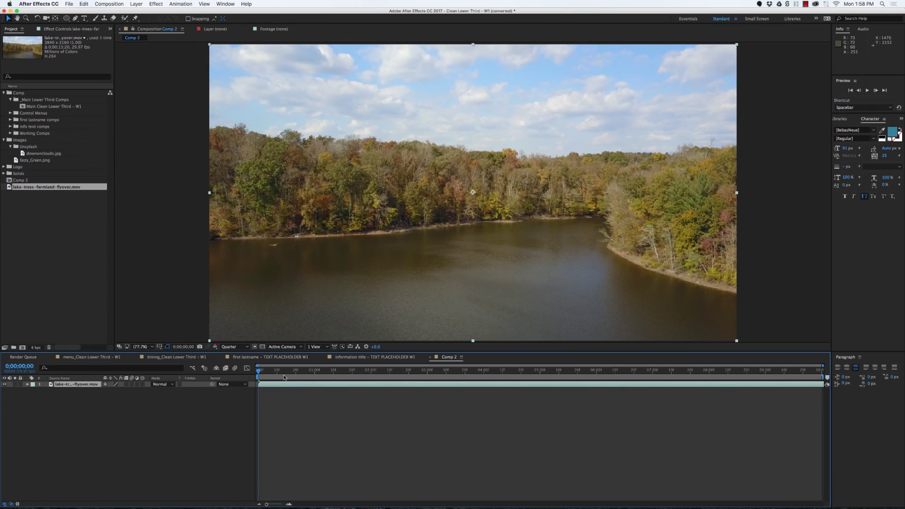
key("space")
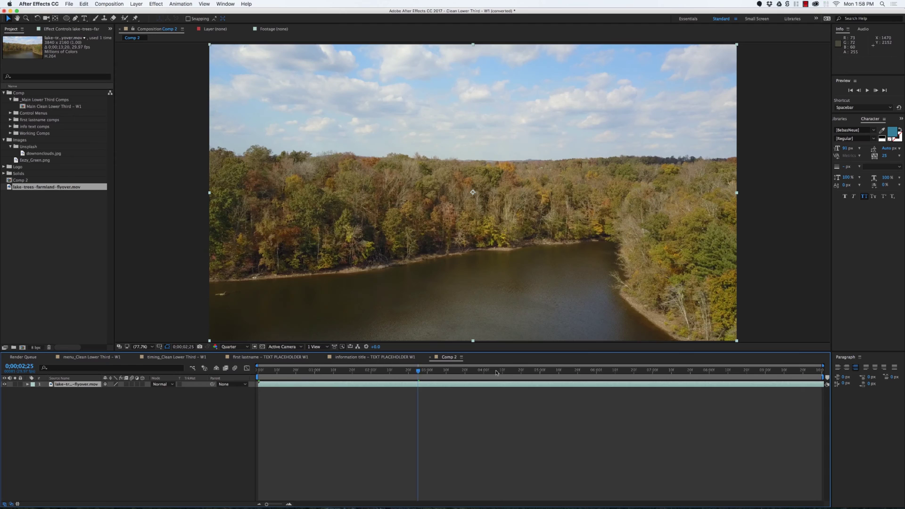
left_click_drag(497, 373, 511, 372)
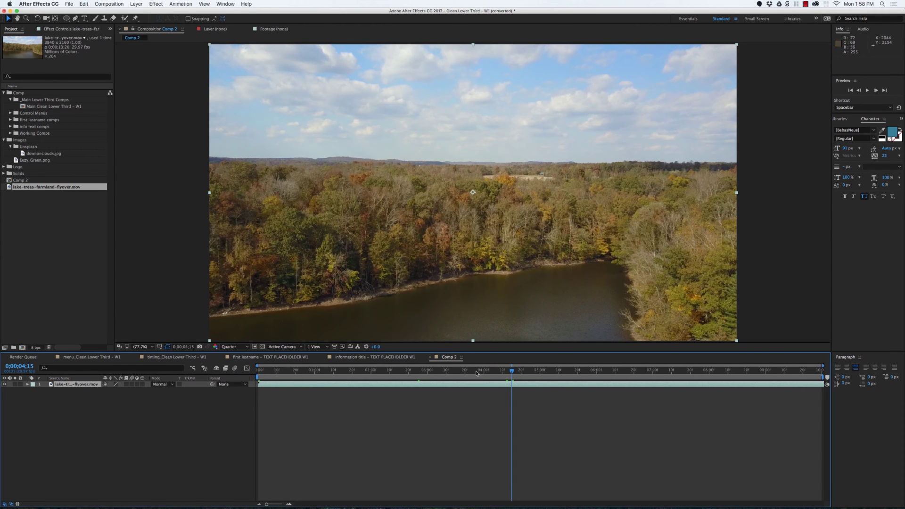
left_click(59, 236)
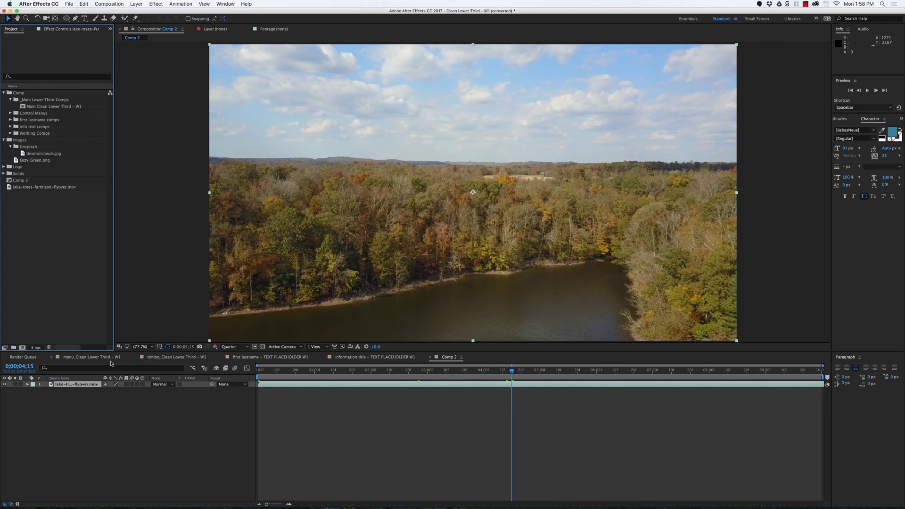
- Open the lower third's timing comp from menu_Clean Lower Third - W1 and scrub its intro
left_click(92, 356)
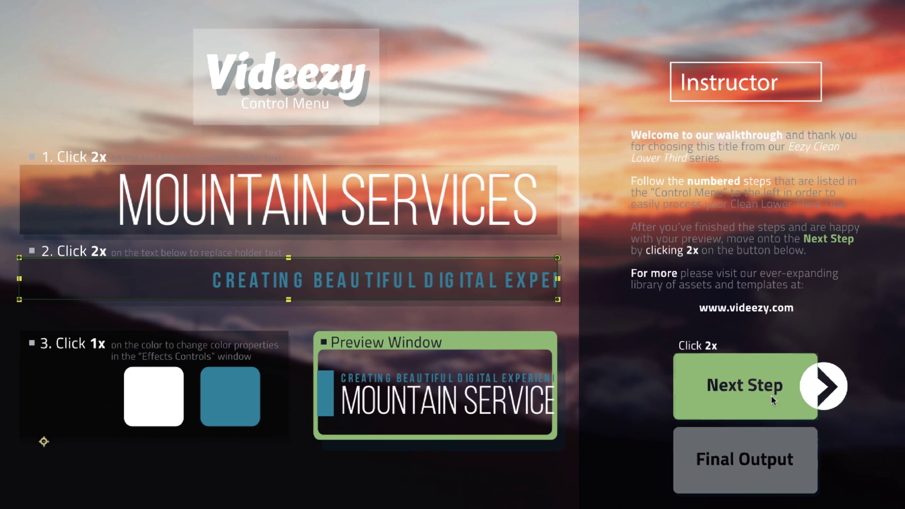
double_click(772, 395)
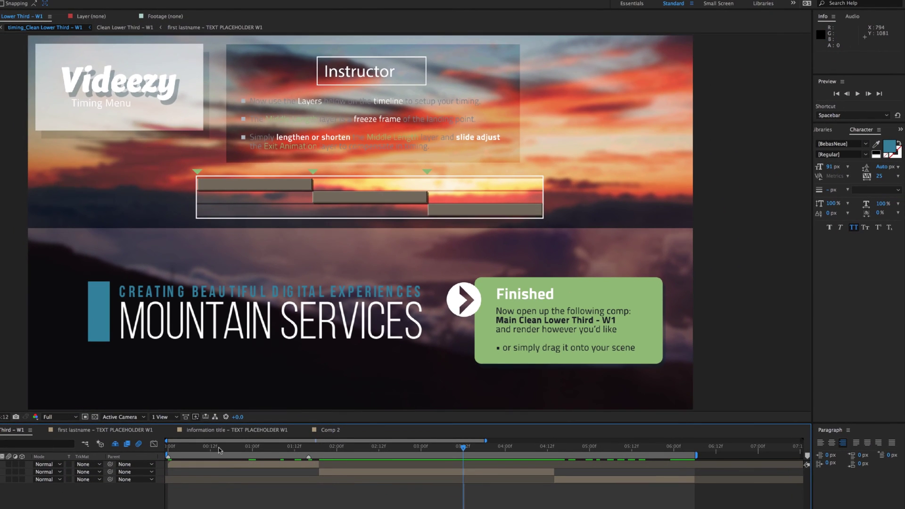
left_click_drag(218, 449, 309, 450)
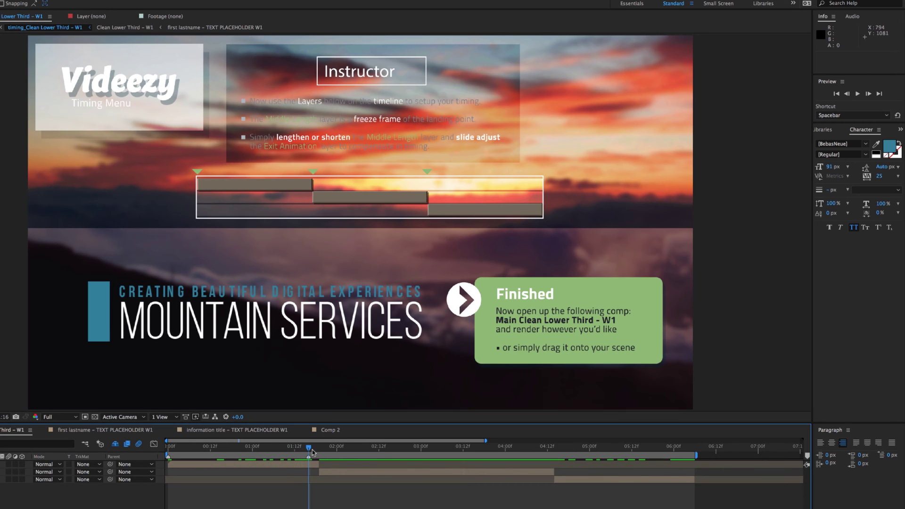
- Slide the Middle Length and Exit Animation layers so the exit ends at 10 seconds
left_click(442, 477)
left_click(635, 481, "shift")
left_click_drag(667, 481, 753, 483)
scroll(754, 483, "right", 5)
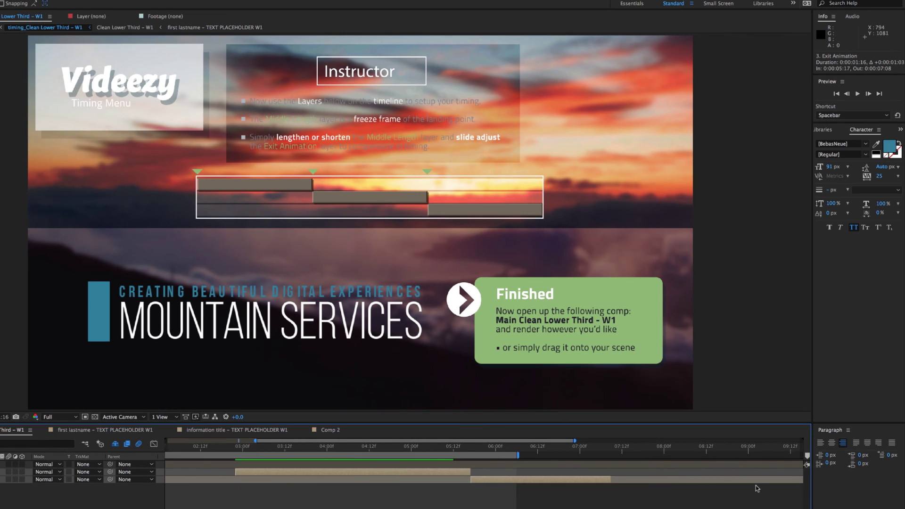
scroll(757, 489, "right", 3)
left_click(708, 452)
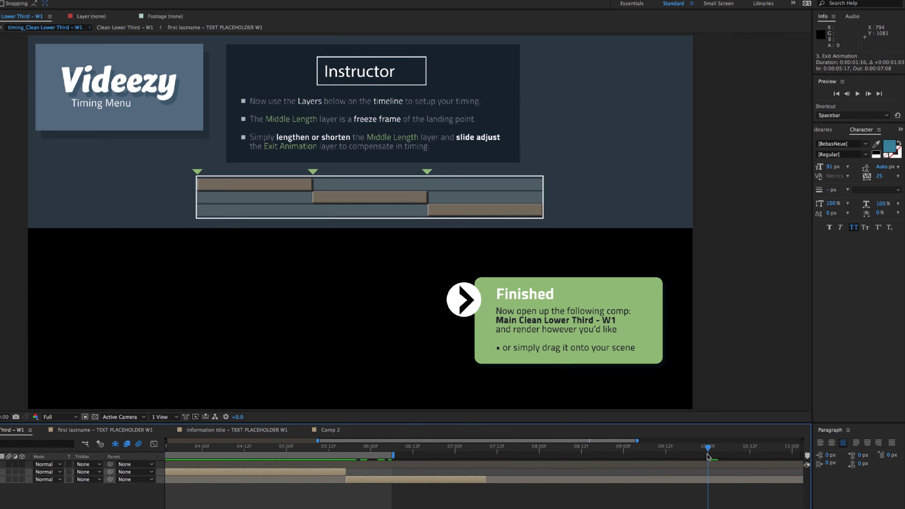
left_click_drag(391, 481, 612, 486)
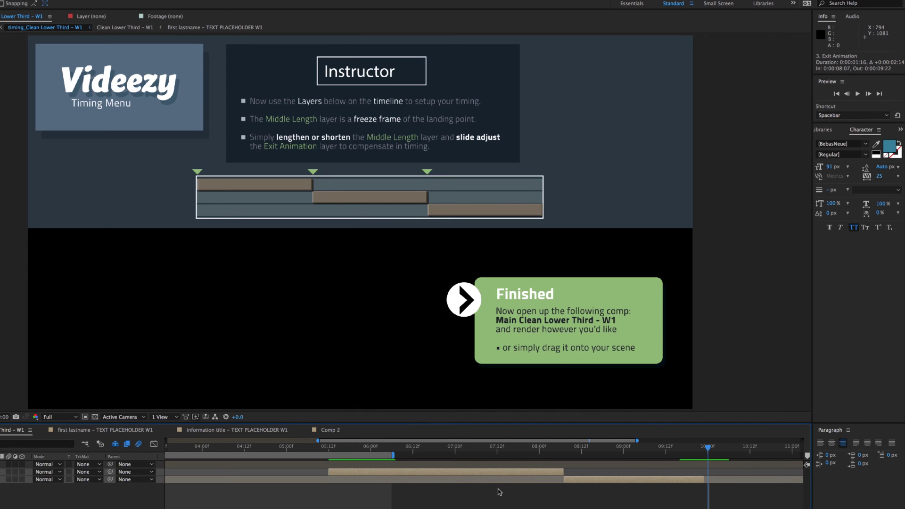
scroll(574, 490, "left", 5)
- Extend Middle Length to start at 1:19, review the hold, and return to Comp 2
left_click(574, 489)
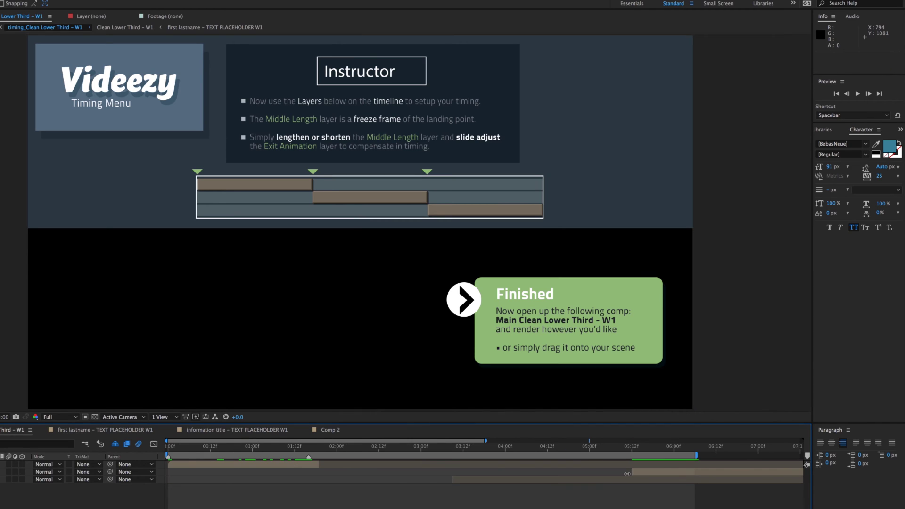
left_click_drag(631, 472, 309, 452)
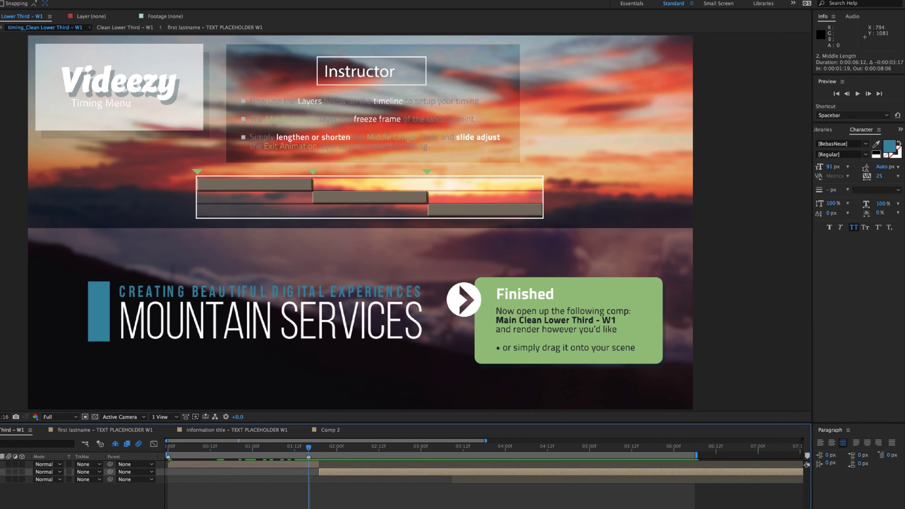
key("minus")
left_click_drag(255, 447, 541, 448)
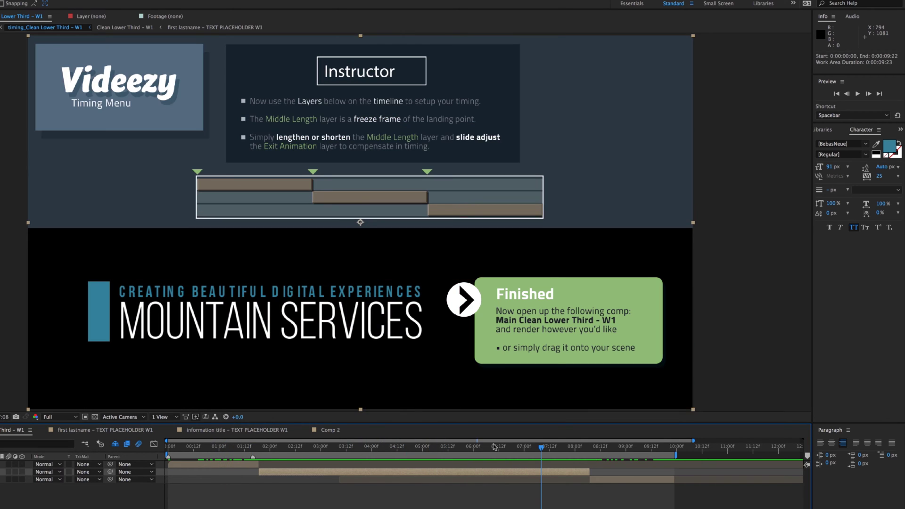
left_click_drag(607, 447, 570, 449)
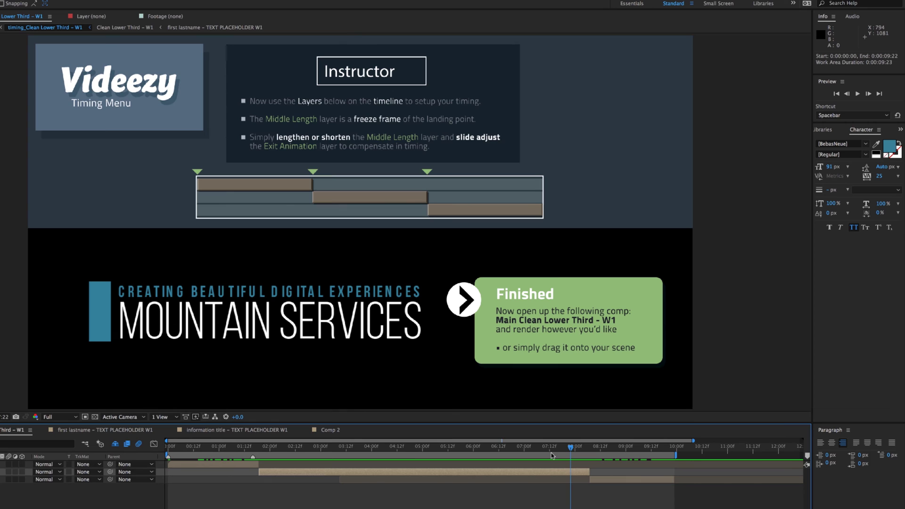
left_click(527, 448)
left_click(330, 430)
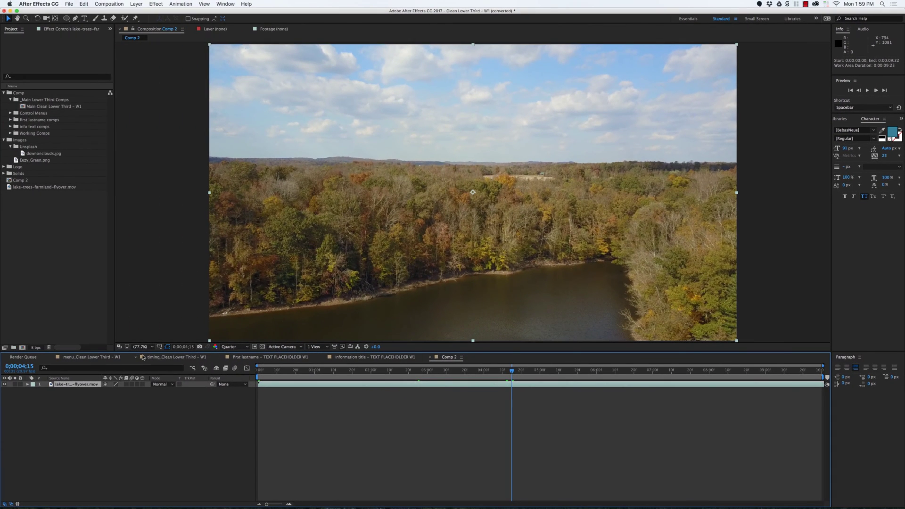
left_click(172, 357)
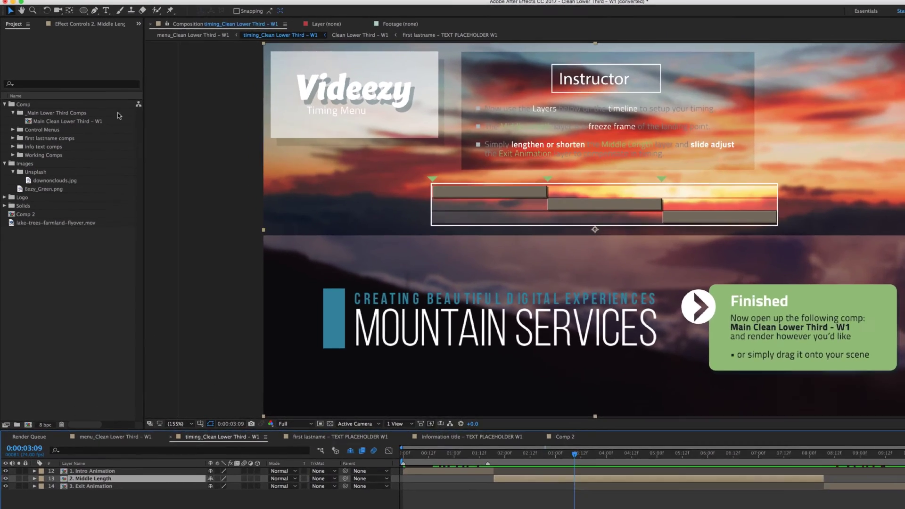
left_click(41, 84)
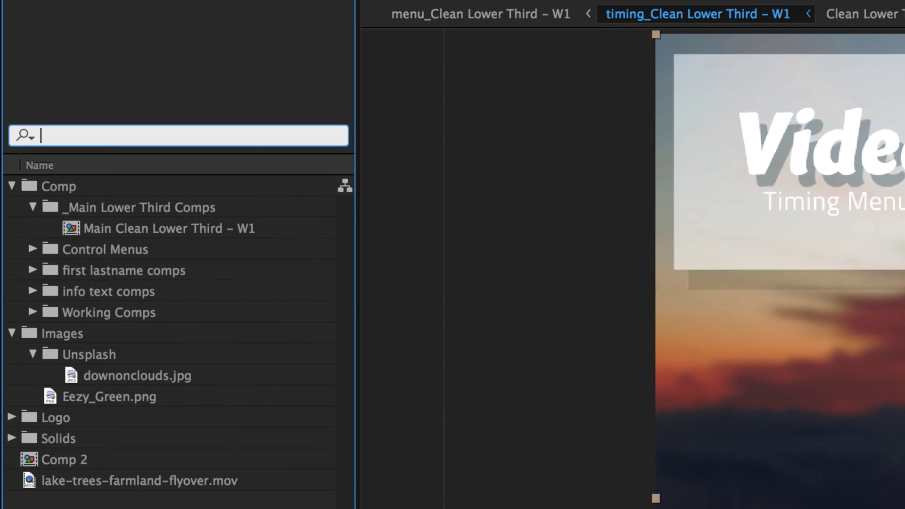
key("Escape")
left_click(32, 208)
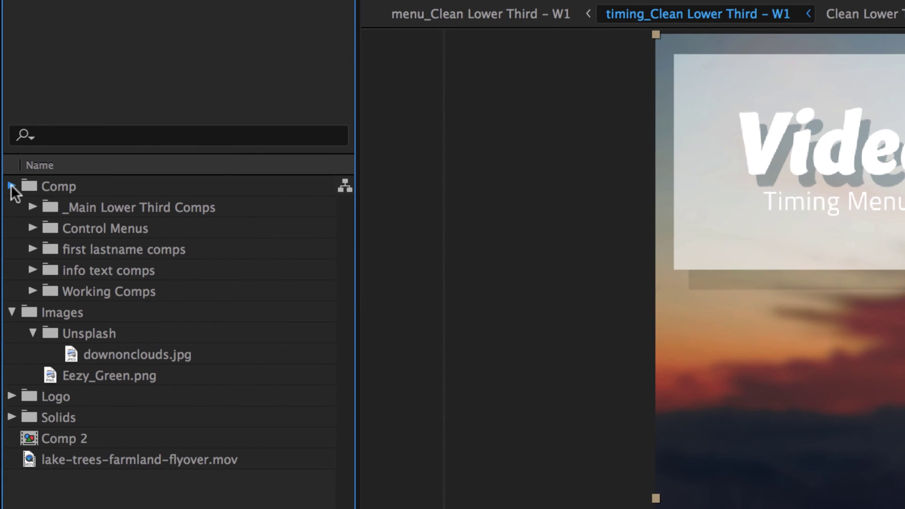
left_click(11, 186)
left_click(11, 187)
left_click(31, 207)
left_click(232, 222)
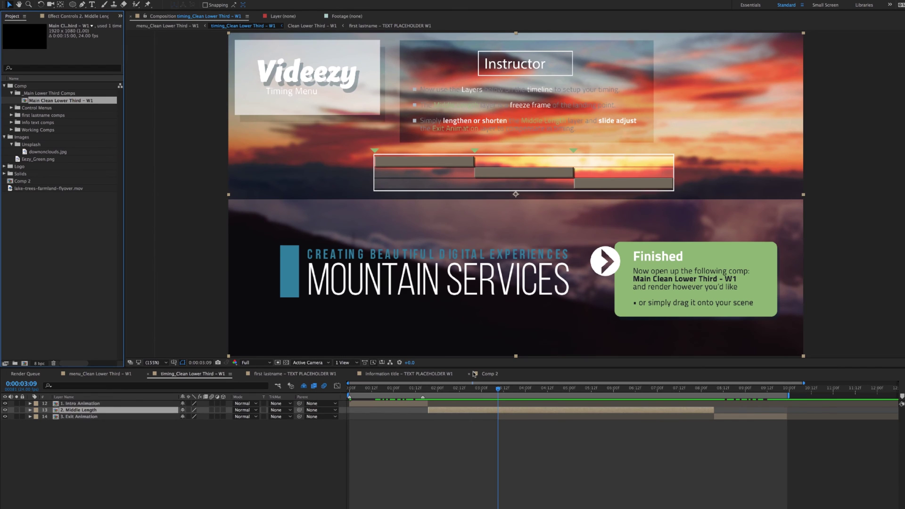
- Add Main Clean Lower Third – W1 to Comp 2, scale it to 200%, and collapse transformations
left_click(485, 375)
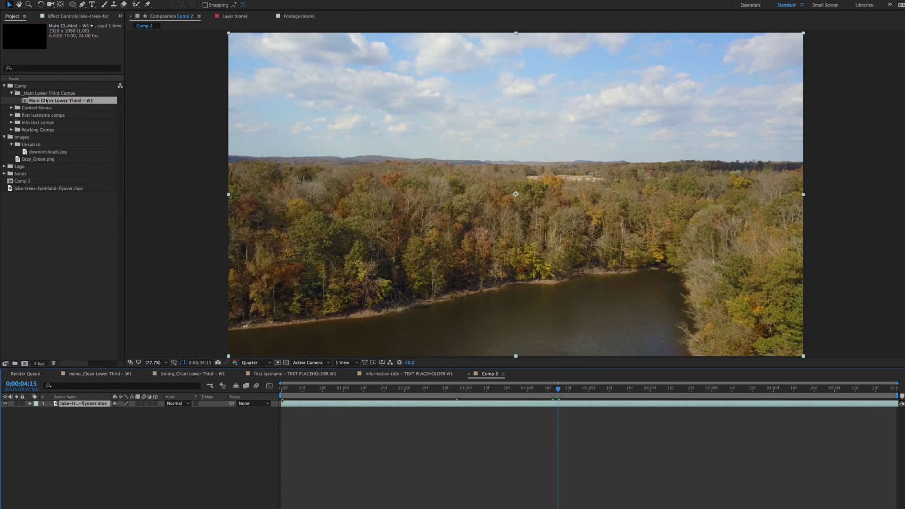
left_click_drag(46, 100, 100, 403)
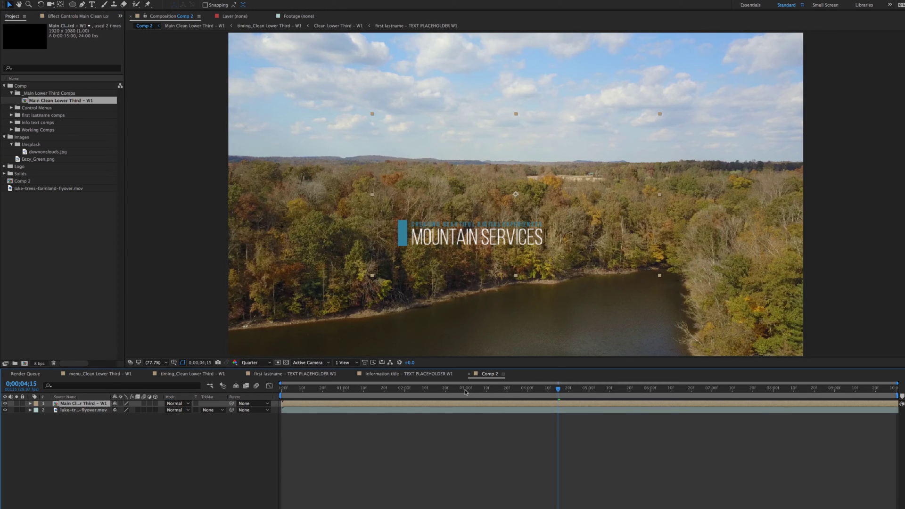
left_click_drag(465, 392, 271, 396)
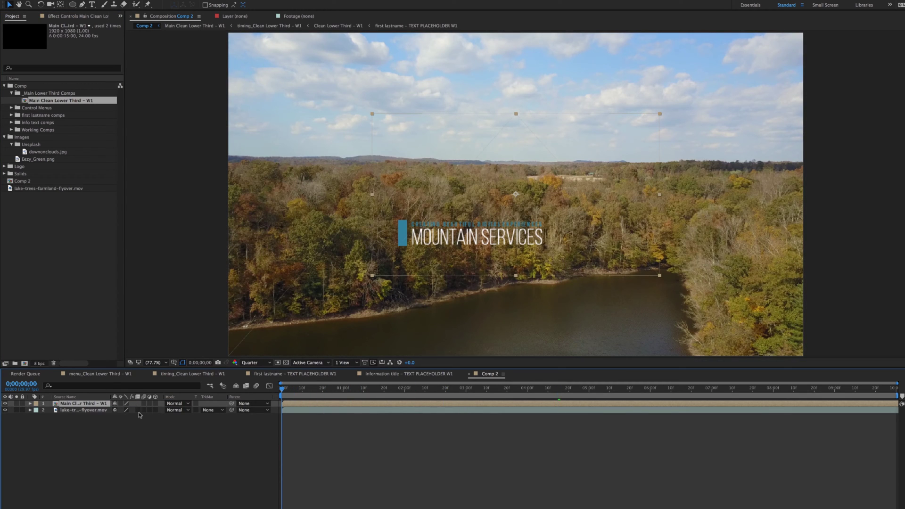
key("s")
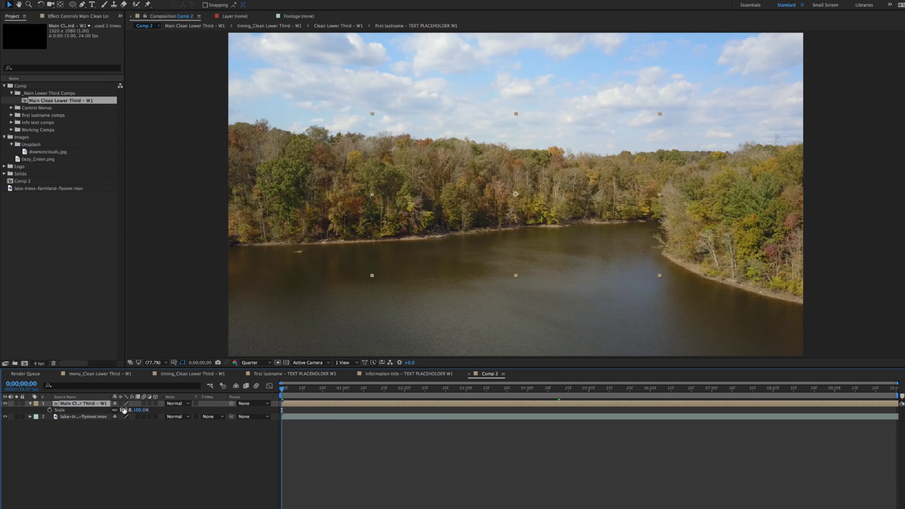
left_click_drag(123, 410, 169, 414)
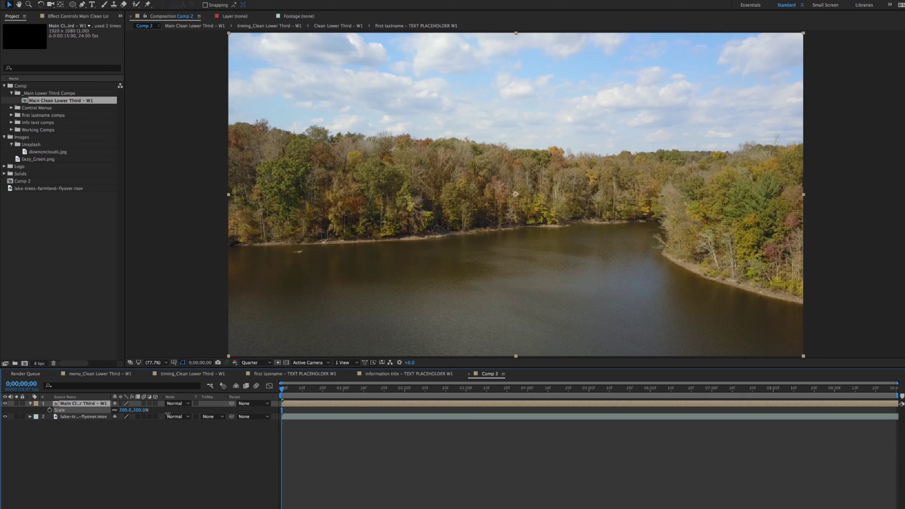
left_click(362, 394)
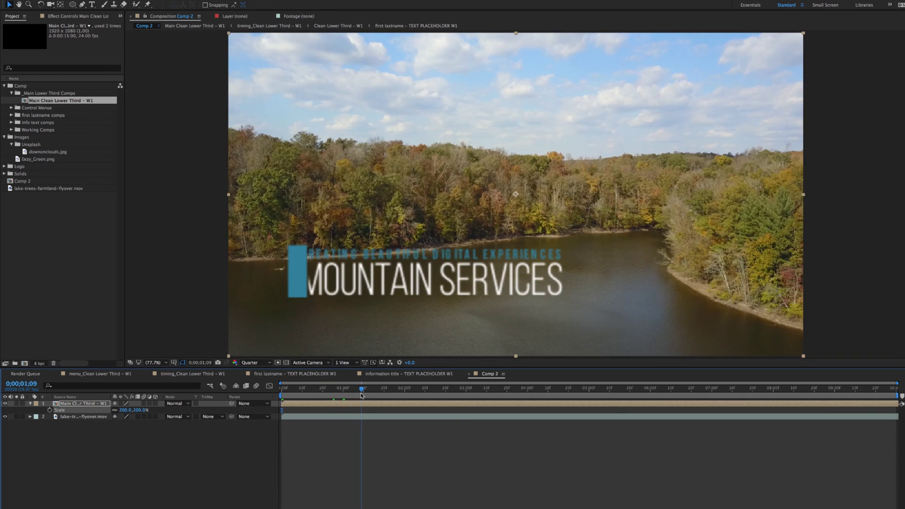
left_click_drag(362, 394, 389, 390)
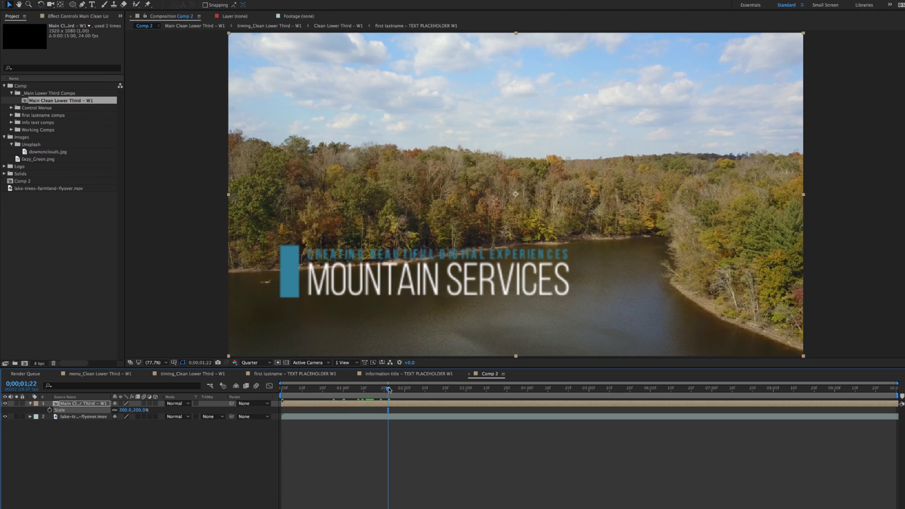
left_click(120, 404)
- Preview Comp 2 from the start, checking frames around 6 and 8 seconds
left_click_drag(299, 390, 283, 389)
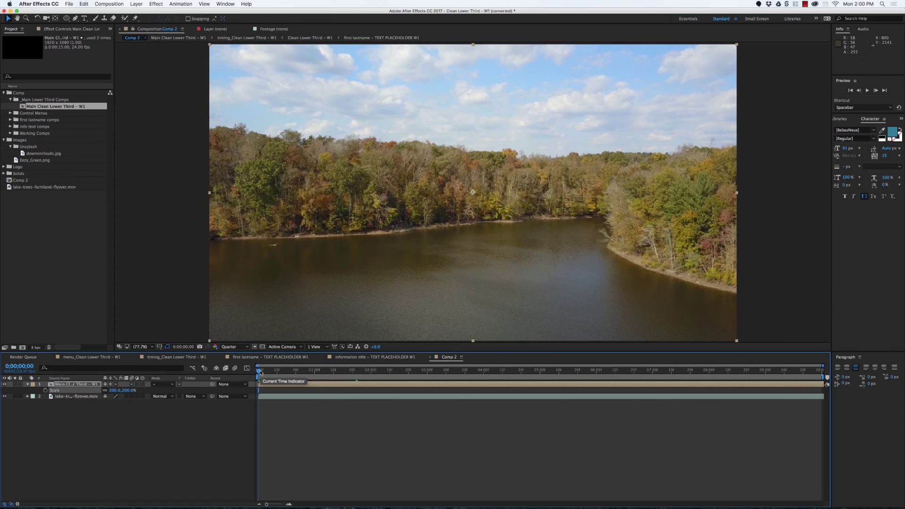
key("space")
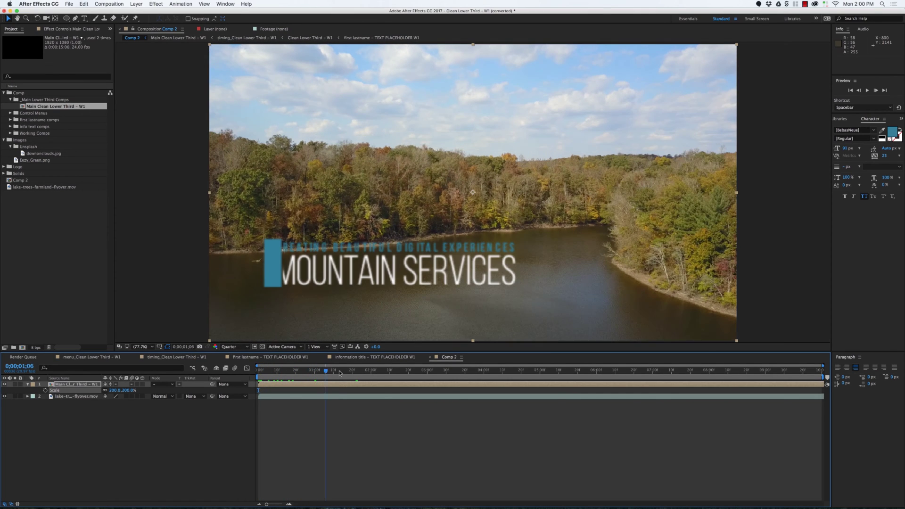
left_click_drag(504, 372, 437, 371)
left_click(788, 371)
left_click(779, 372)
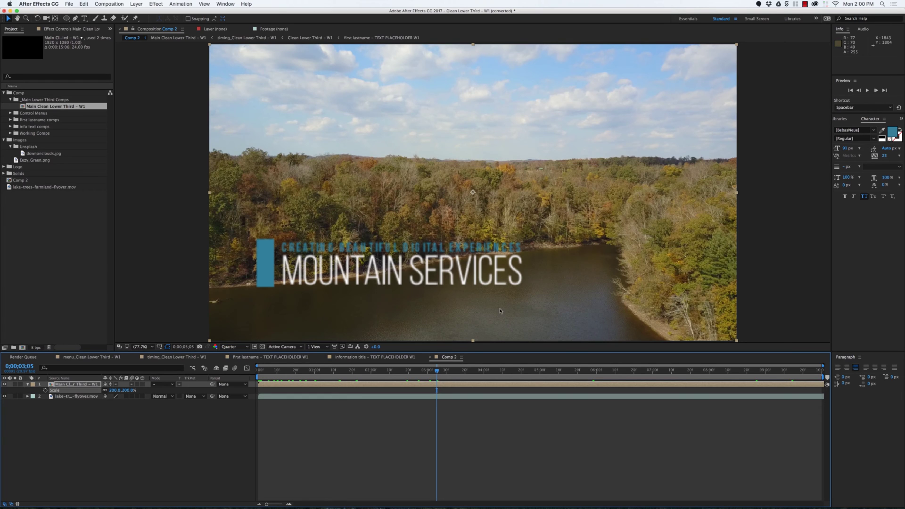
left_click(598, 371)
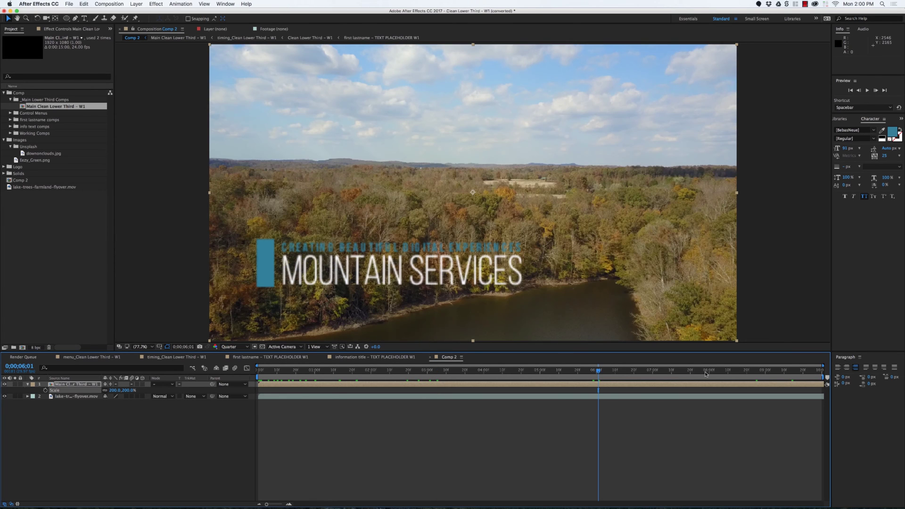
left_click(705, 371)
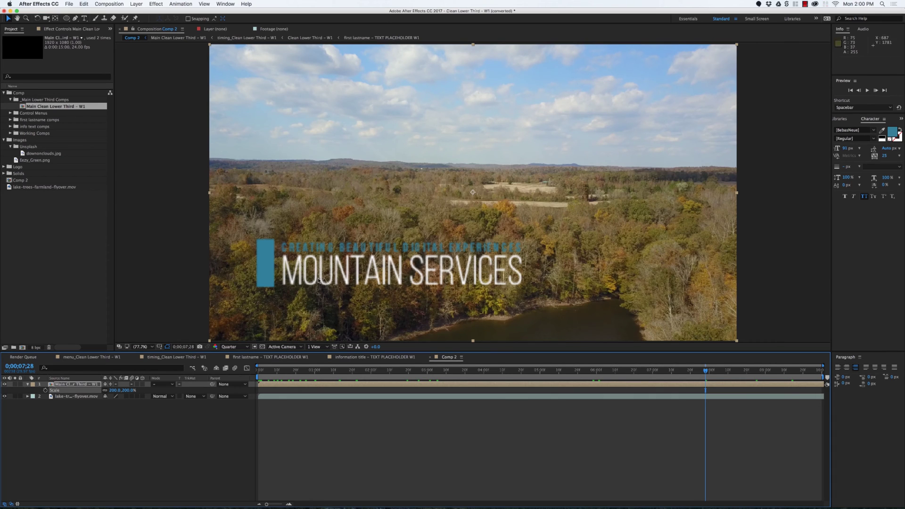
left_click(69, 222)
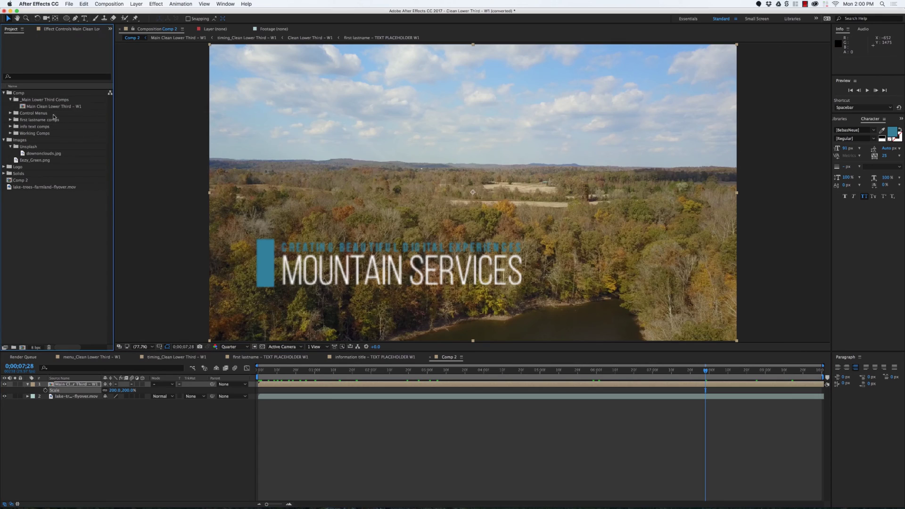
- Open Main Clean Lower Third – W1, extend its work area to about 10 seconds, and review the animation
double_click(56, 107)
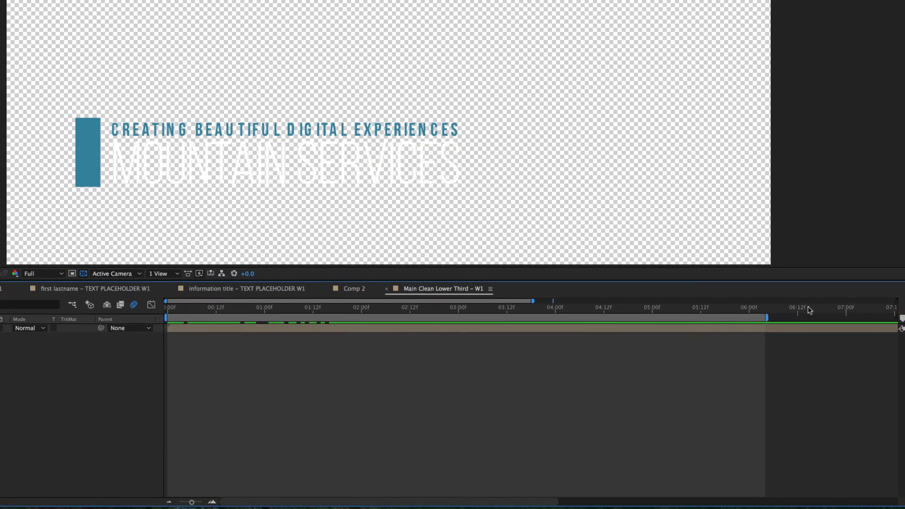
key("space")
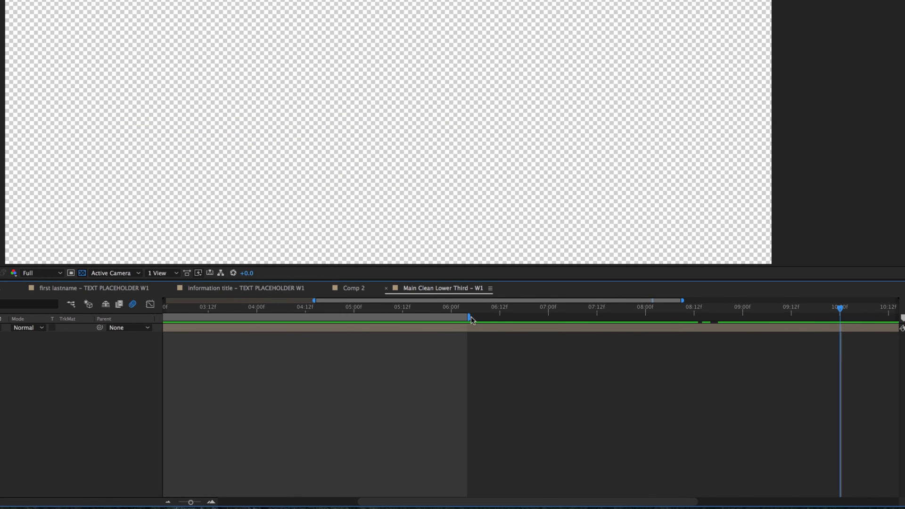
left_click_drag(469, 317, 841, 340)
left_click_drag(521, 310, 824, 321)
key("Home")
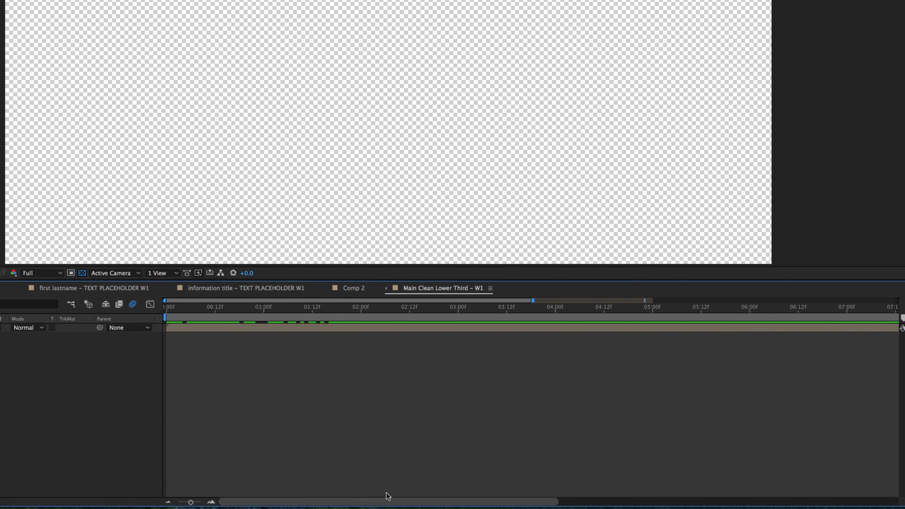
left_click_drag(210, 307, 467, 312)
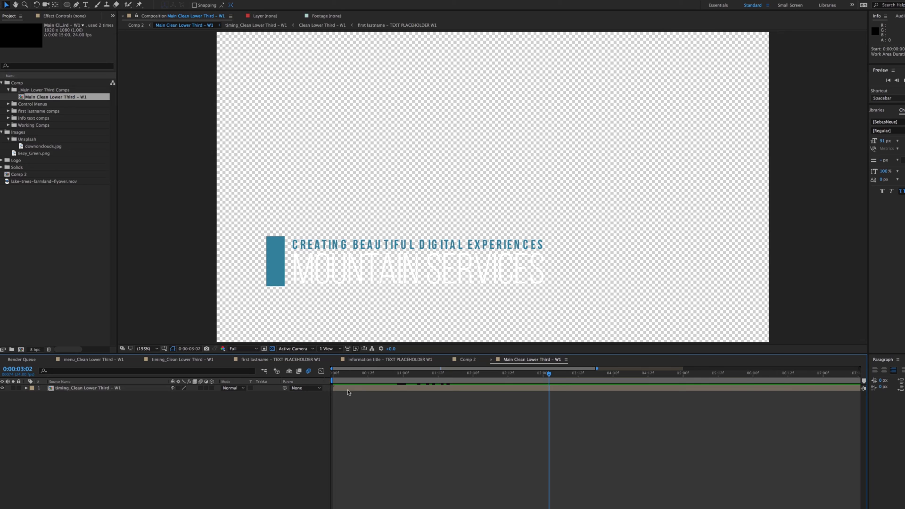
left_click_drag(549, 373, 584, 374)
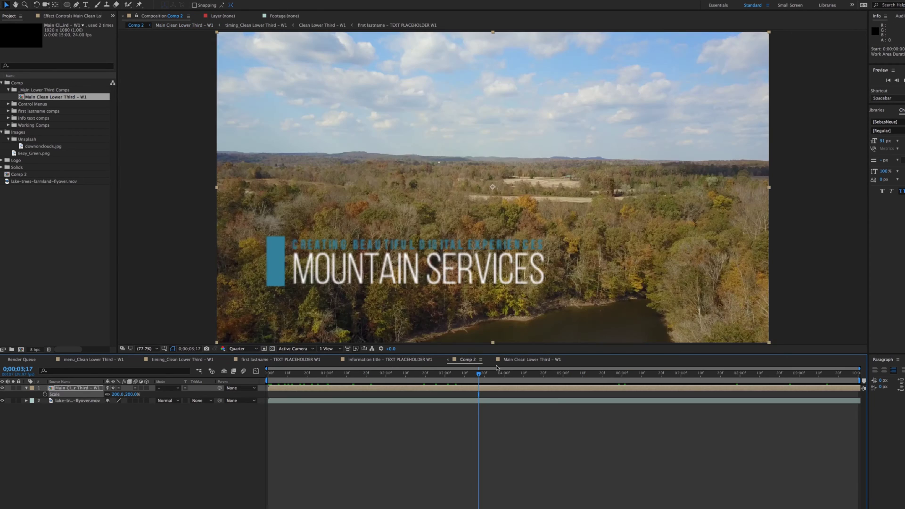
- Compare against Comp 2 near four seconds, then bring up File > Export for the lower third
left_click(468, 360)
left_click(522, 374)
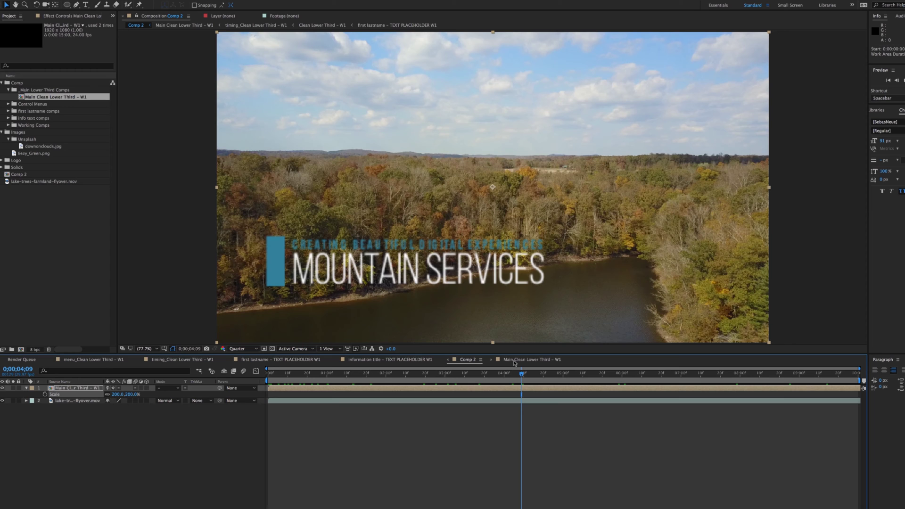
left_click(515, 360)
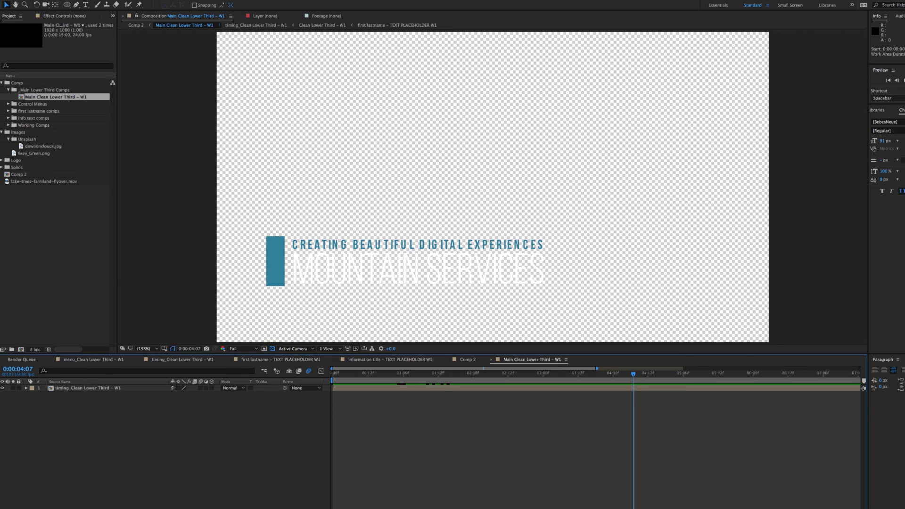
left_click(71, 0)
mouse_move(98, 107)
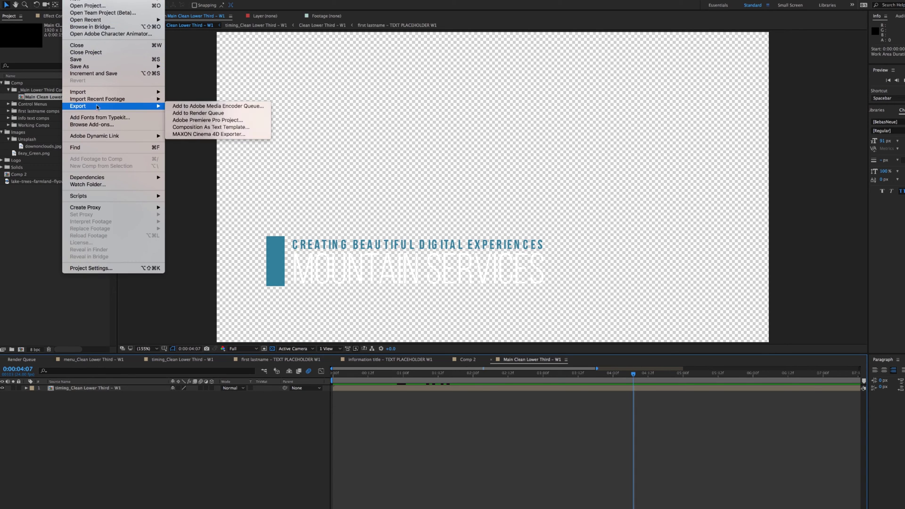
- Queue the lower-third comp for rendering with the lossless-with-alpha output preset
left_click(212, 114)
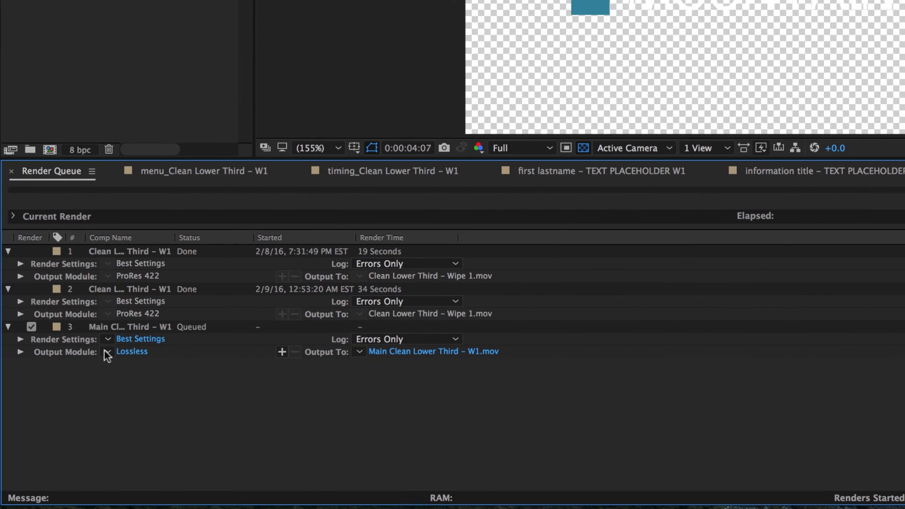
left_click(107, 352)
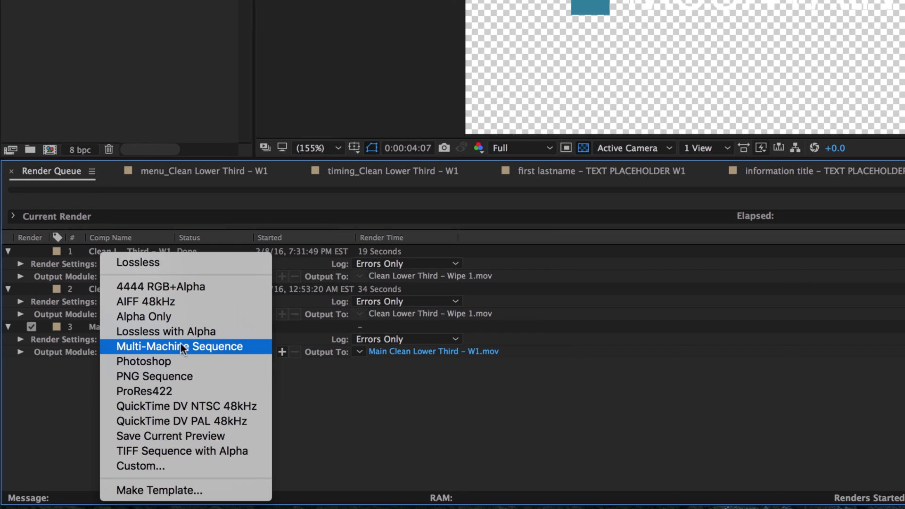
left_click(186, 333)
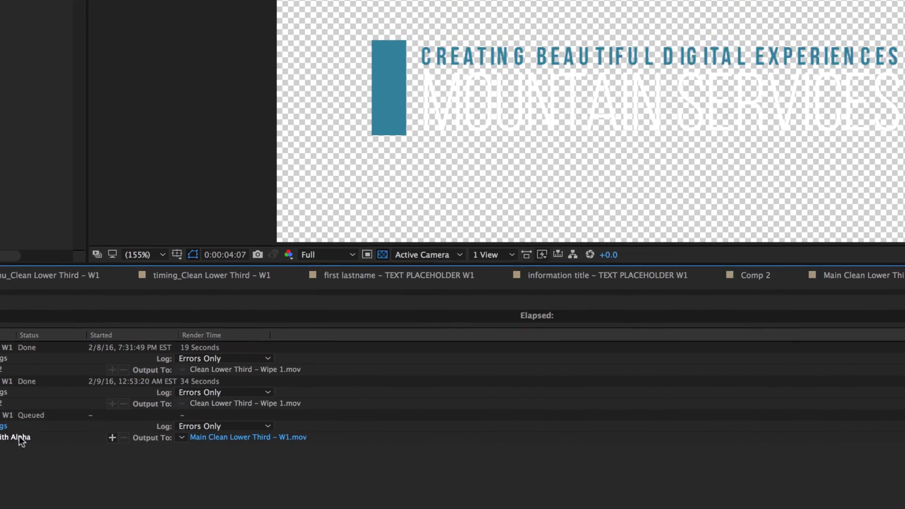
- Set its output module to QuickTime with the Apple ProRes 4444 codec, keeping RGB + Alpha
left_click(179, 352)
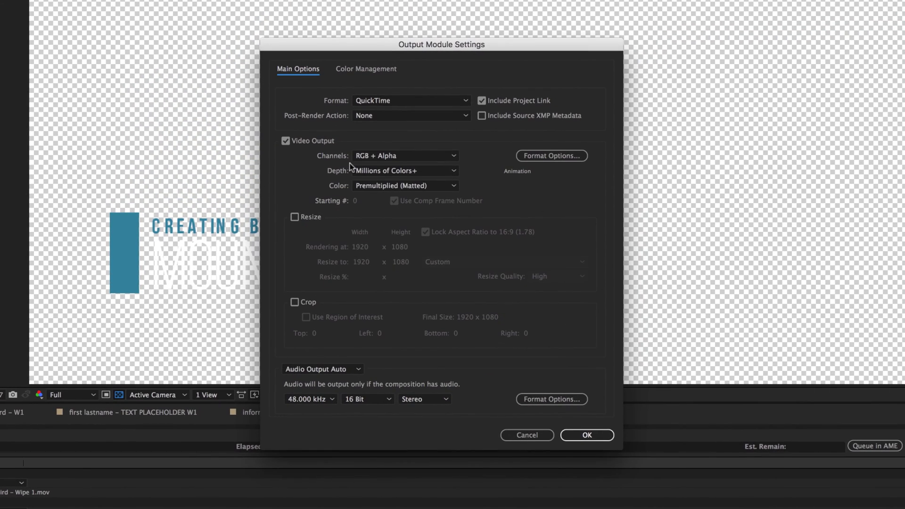
left_click(415, 100)
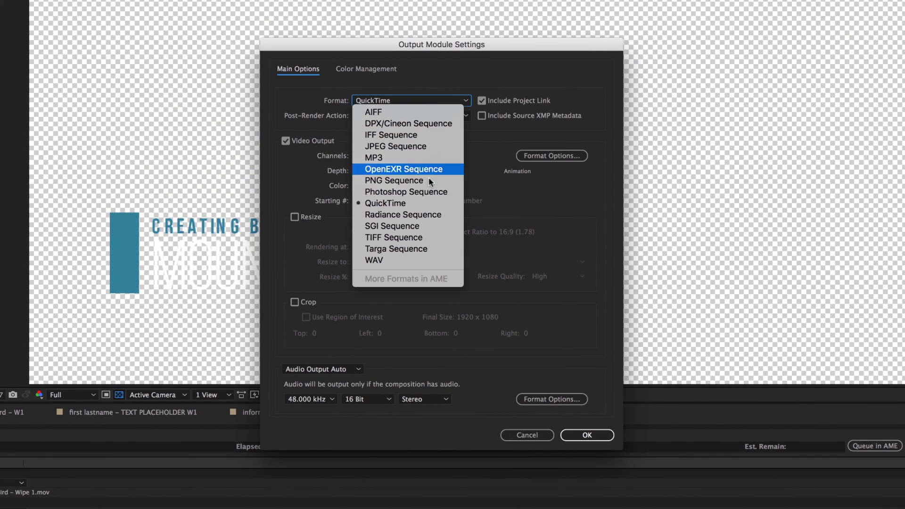
left_click(372, 51)
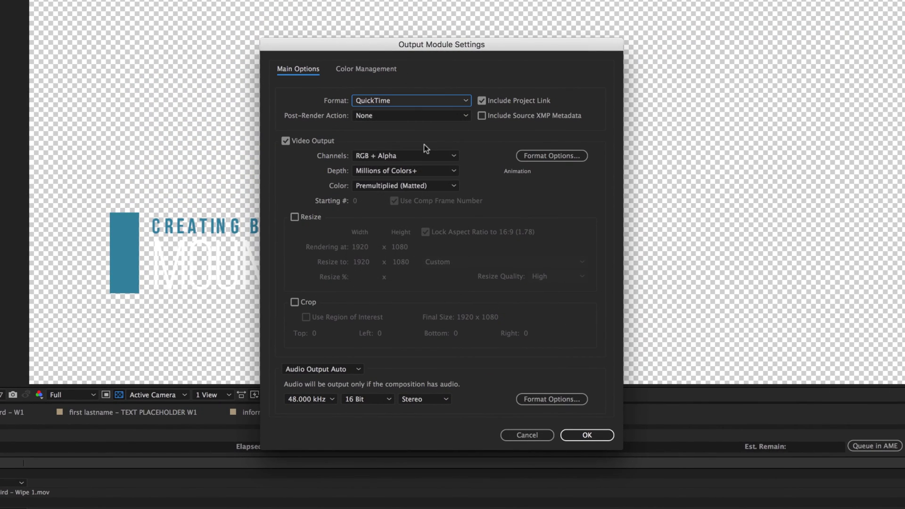
left_click(547, 155)
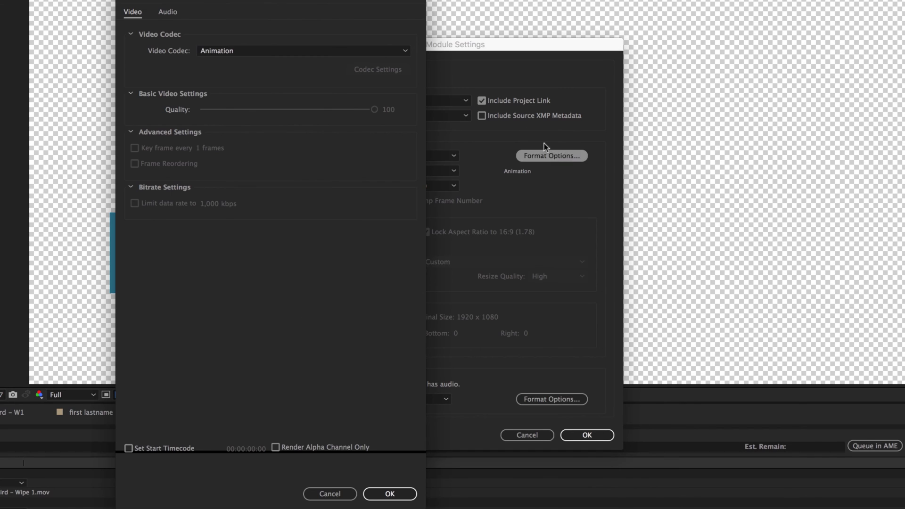
left_click(272, 49)
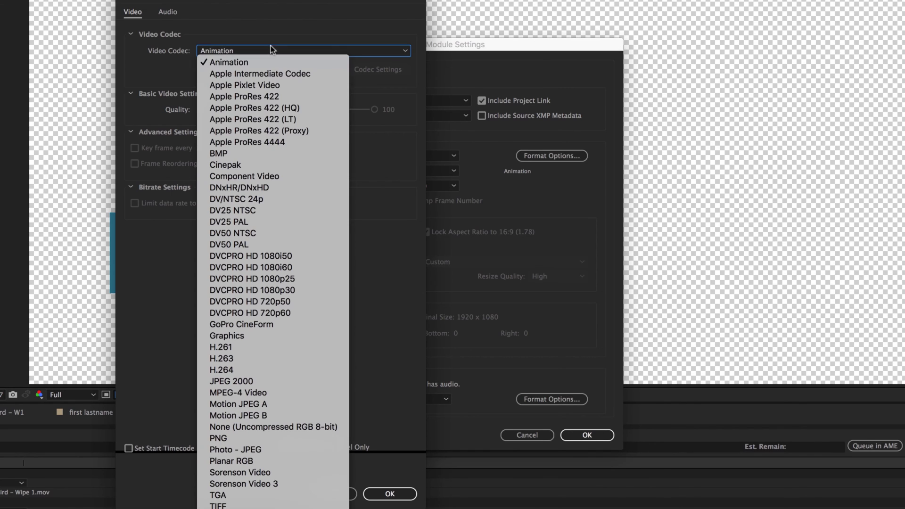
left_click(297, 140)
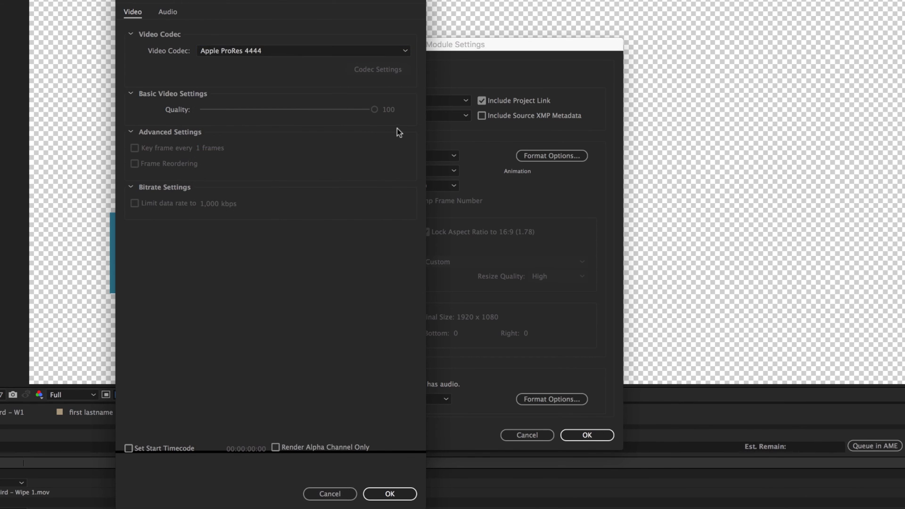
left_click(390, 494)
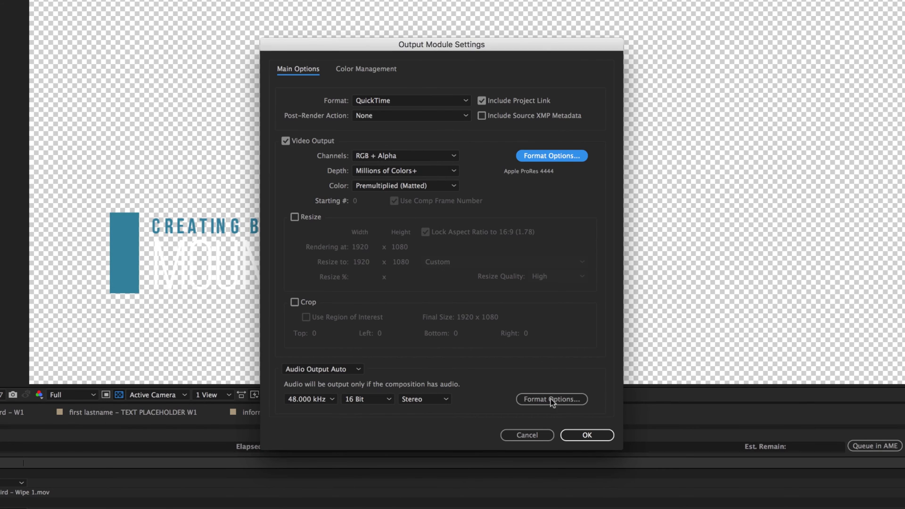
left_click(585, 436)
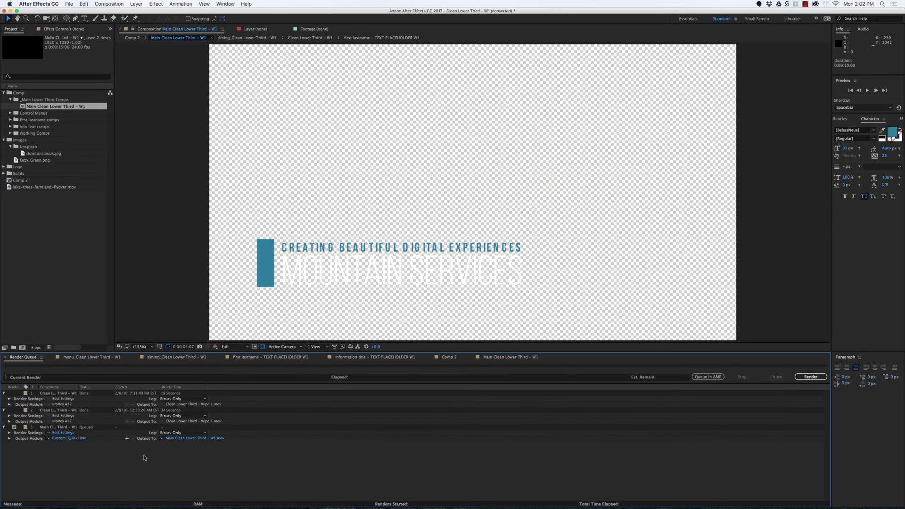
- Save the render output as 'Main Clean Lower Third - W1 a' and return to Comp 2
left_click(185, 439)
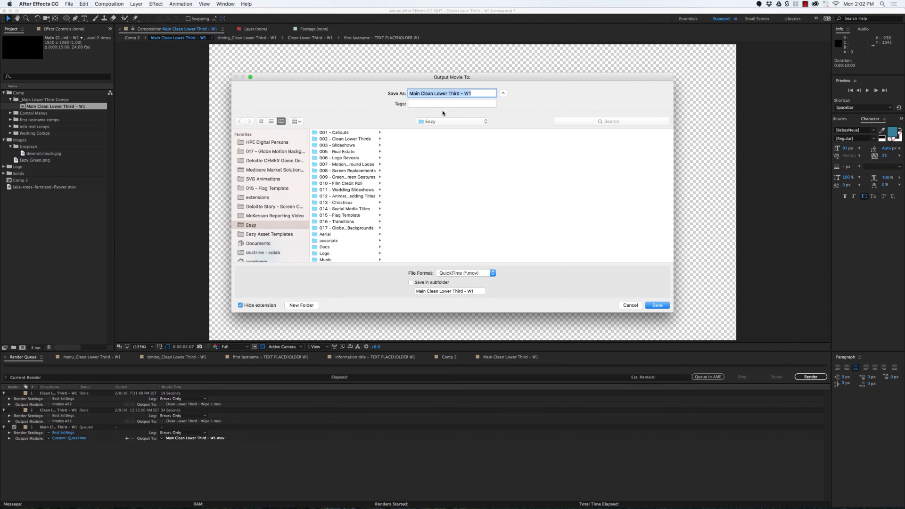
key("Right")
type("a")
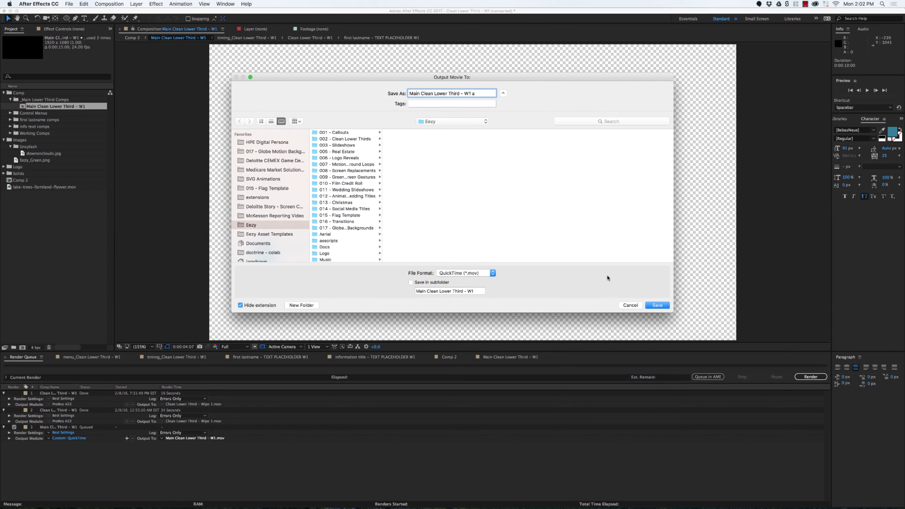
left_click(658, 306)
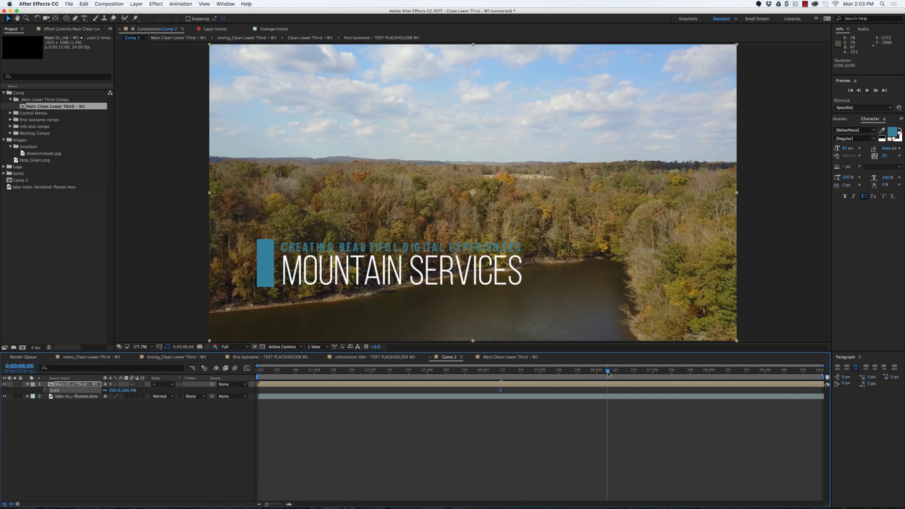
left_click(607, 371)
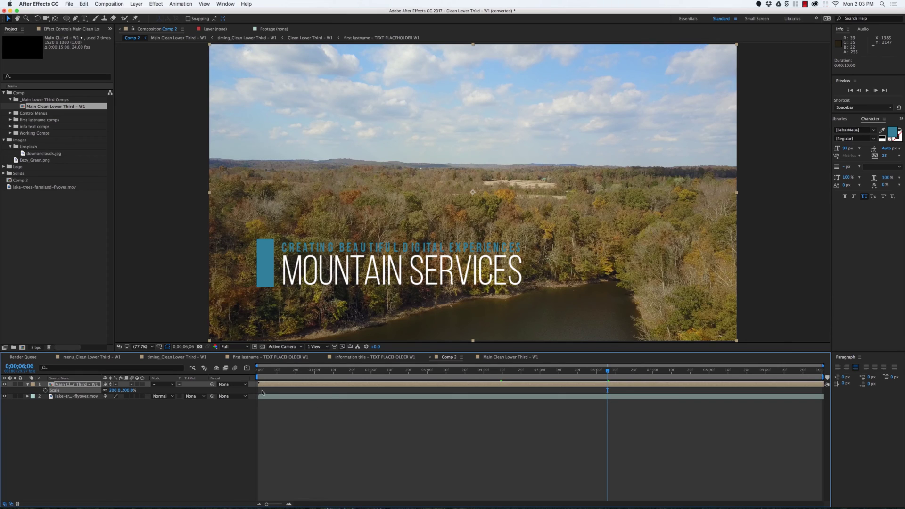
- Add Comp 2 to the Render Queue from the File menu
left_click(210, 423)
left_click(69, 3)
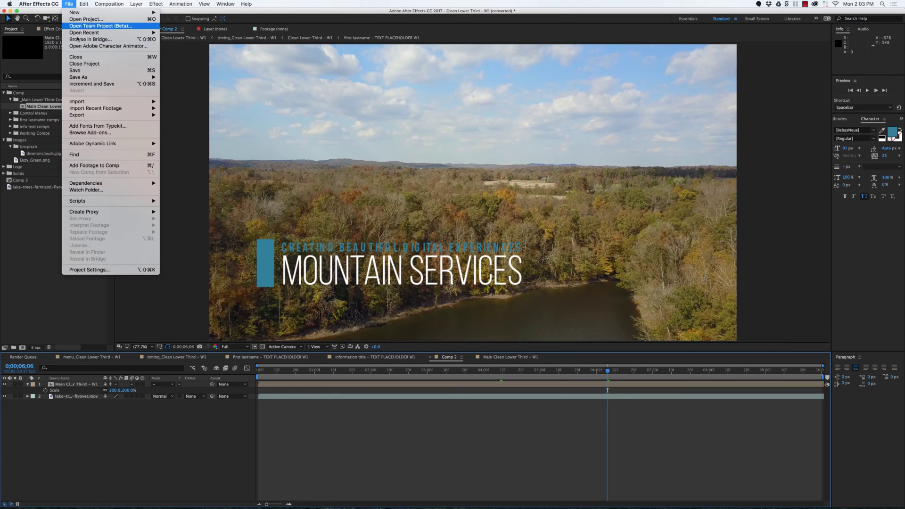
mouse_move(110, 183)
left_click(210, 441)
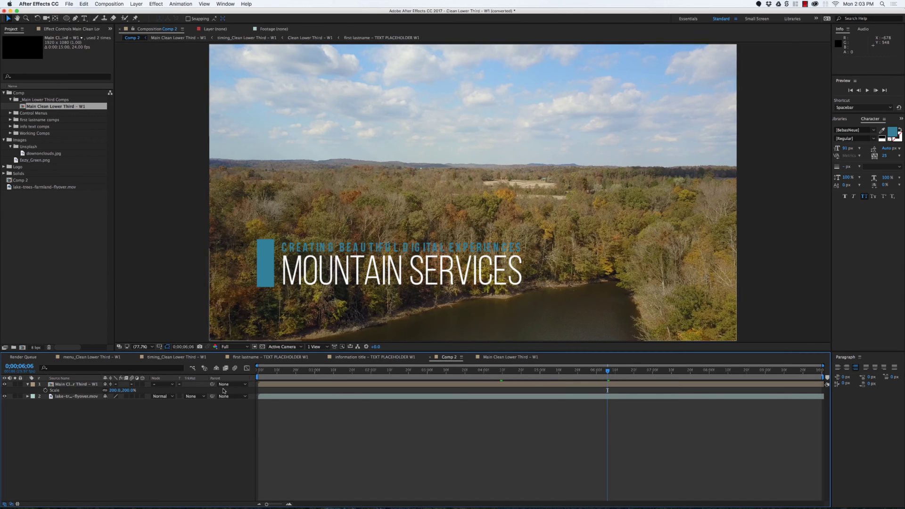
left_click(84, 3)
mouse_move(68, 4)
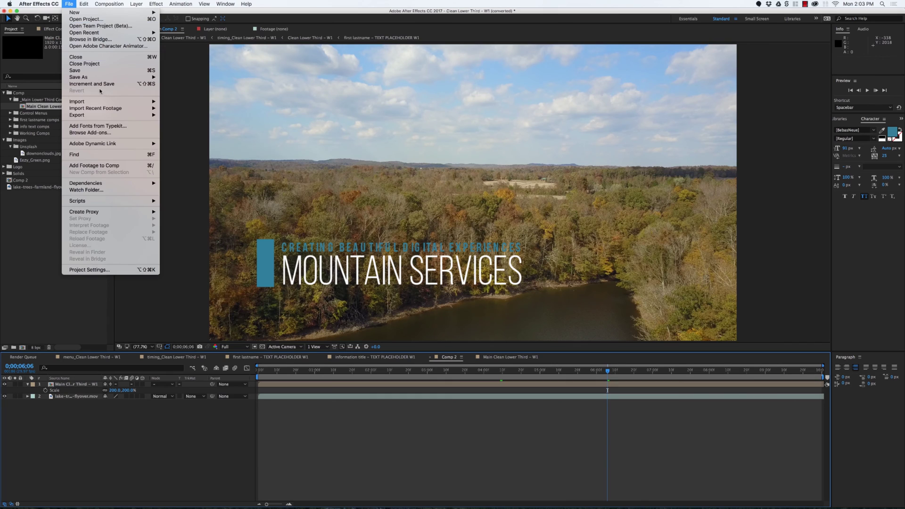
mouse_move(103, 109)
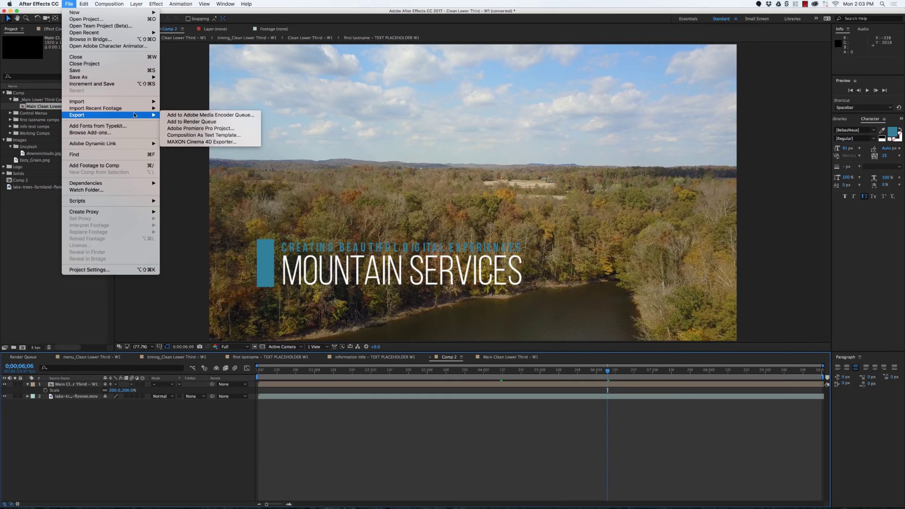
left_click(213, 123)
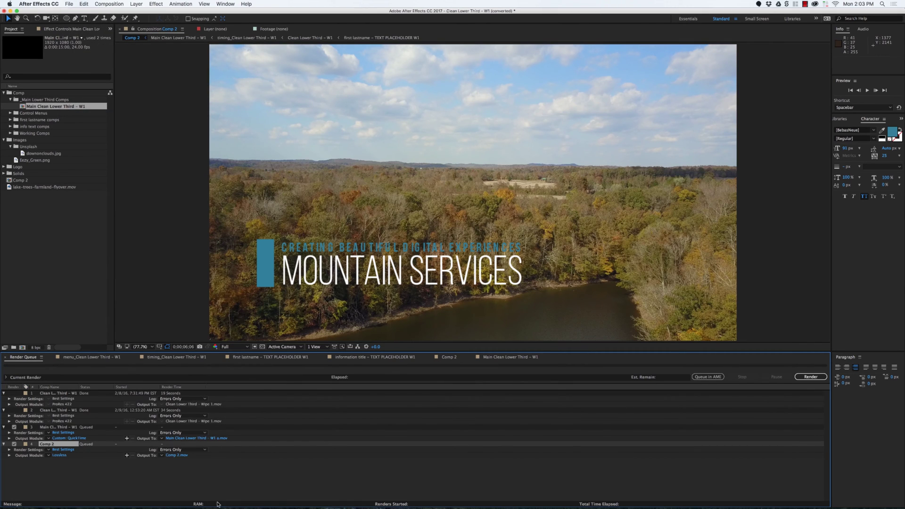
- Try Comp 2's output presets, settling on the Lossless preset
left_click(50, 456)
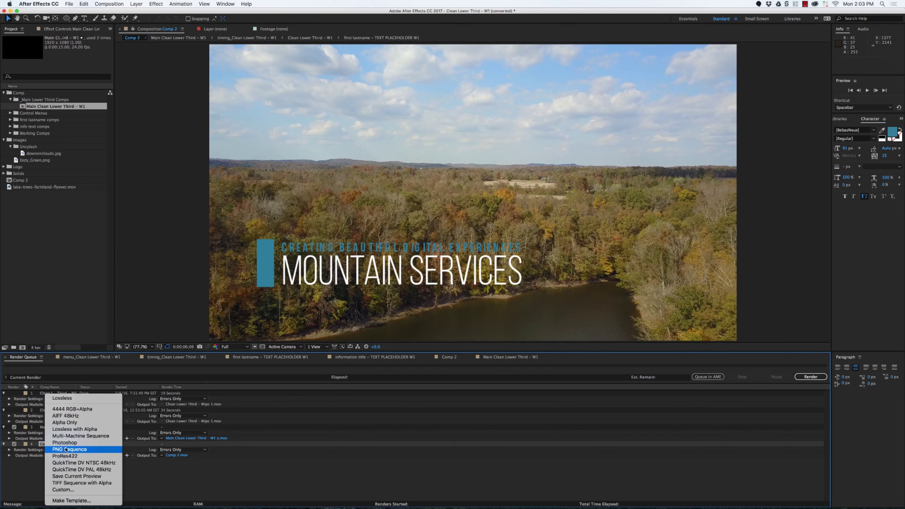
left_click(65, 455)
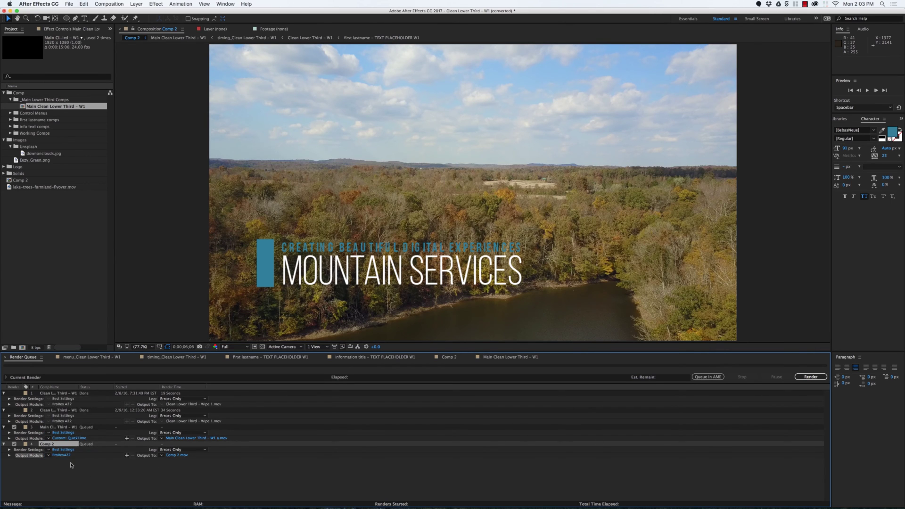
left_click(59, 456)
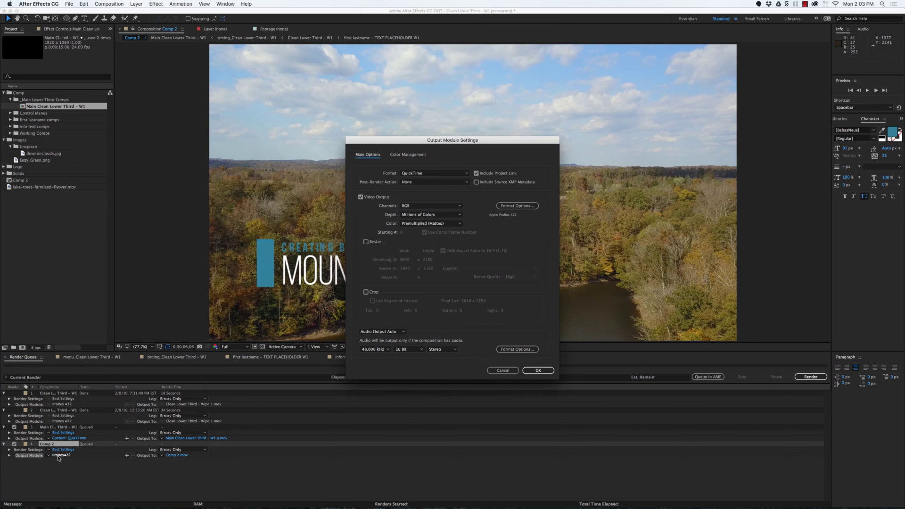
left_click(503, 370)
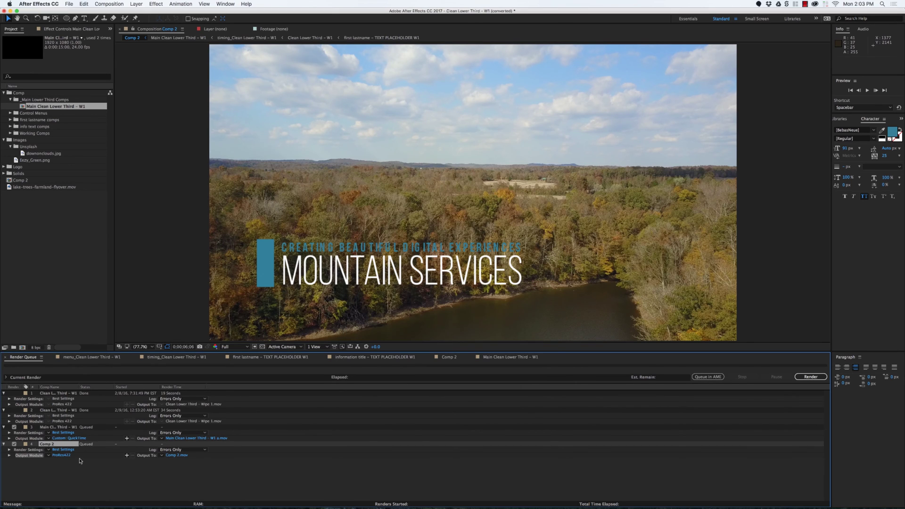
left_click(47, 456)
left_click(59, 416)
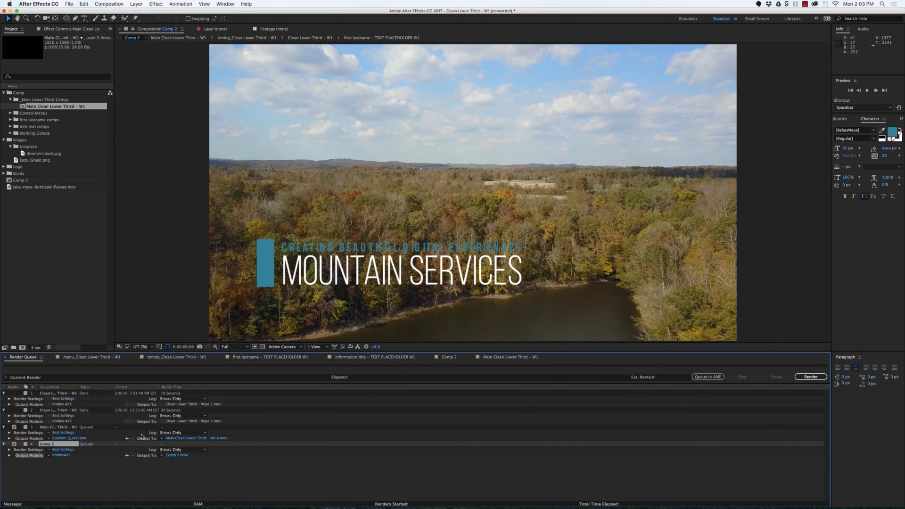
- Set Comp 2's QuickTime codec to Apple ProRes 422 with RGB-only channels
left_click(60, 455)
left_click(517, 205)
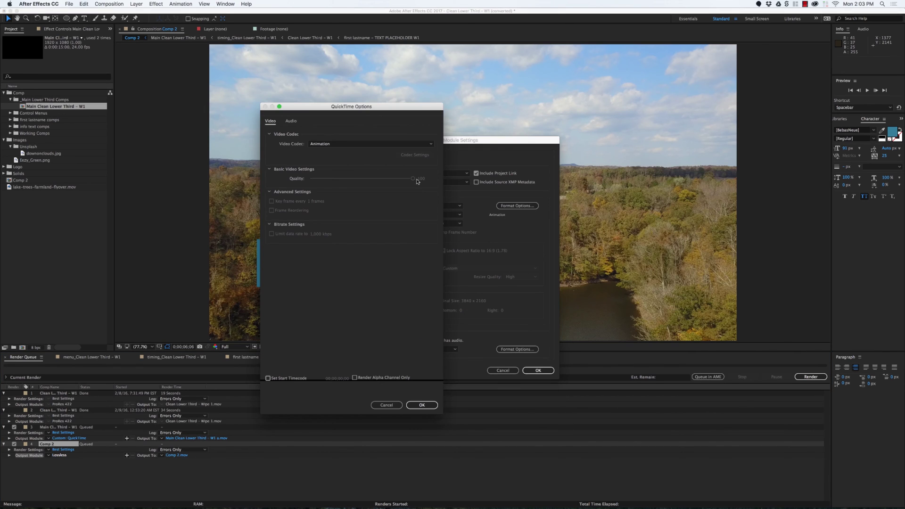
left_click(325, 144)
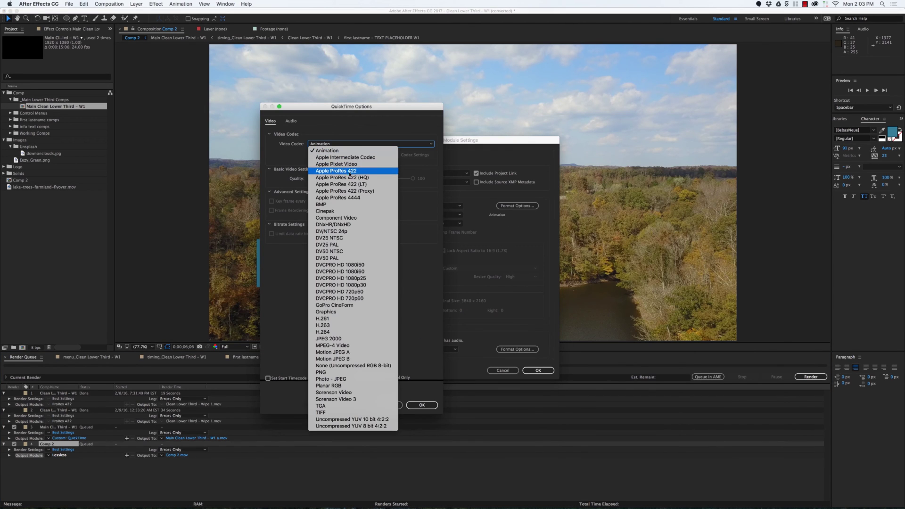
left_click(360, 171)
left_click(422, 405)
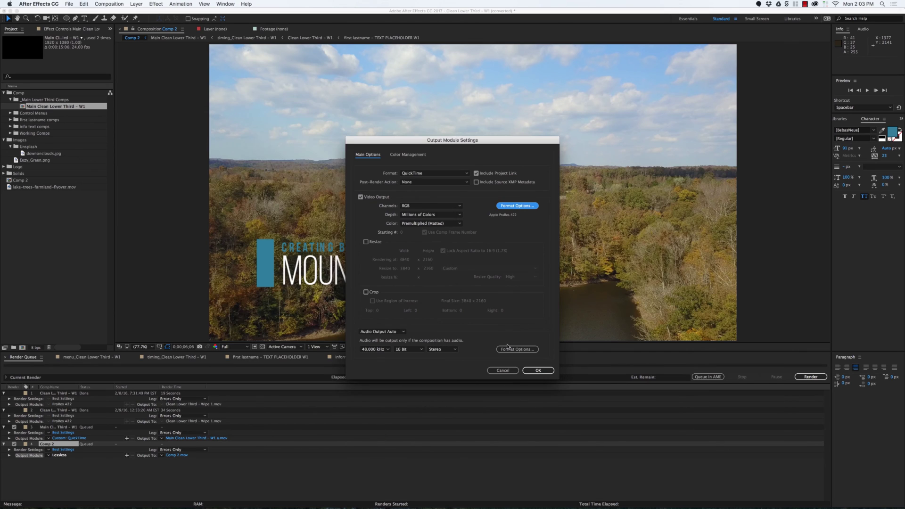
left_click(415, 206)
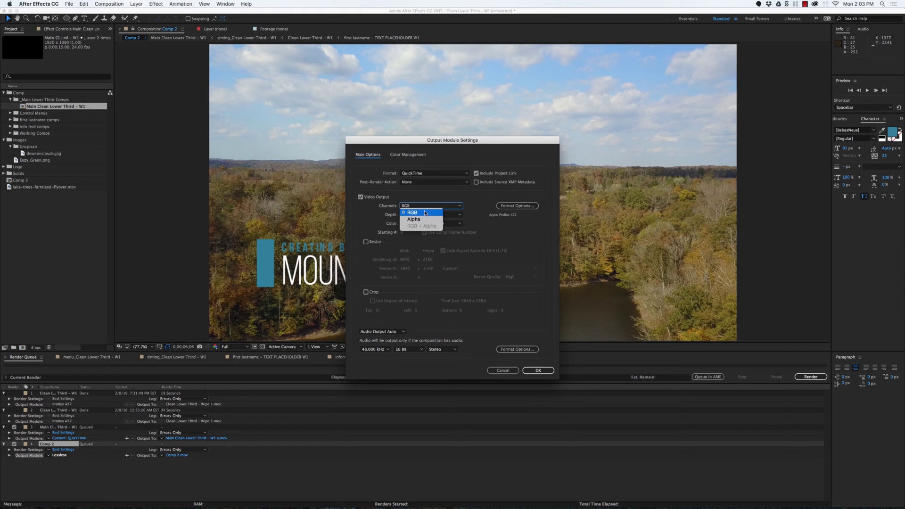
left_click(425, 213)
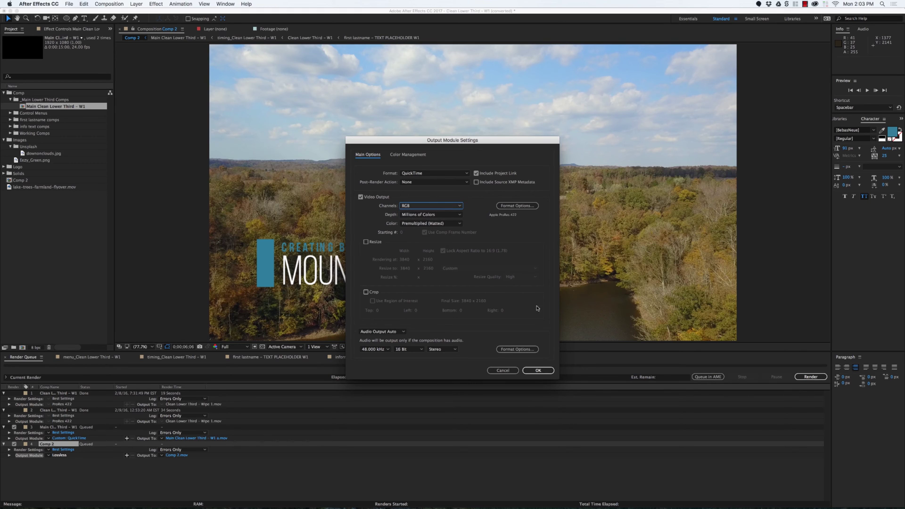
left_click(538, 370)
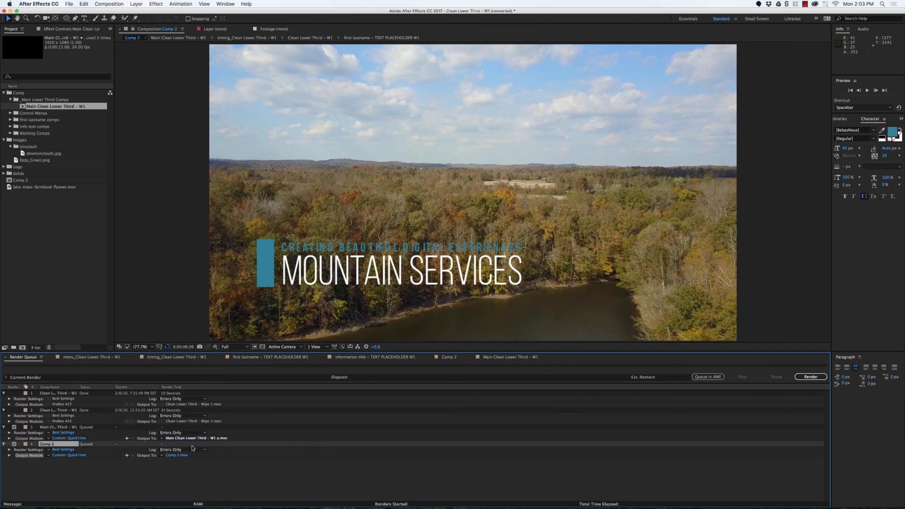
- Point Comp 2's Output To at Comp 2.mov in the Eezy folder
left_click(177, 456)
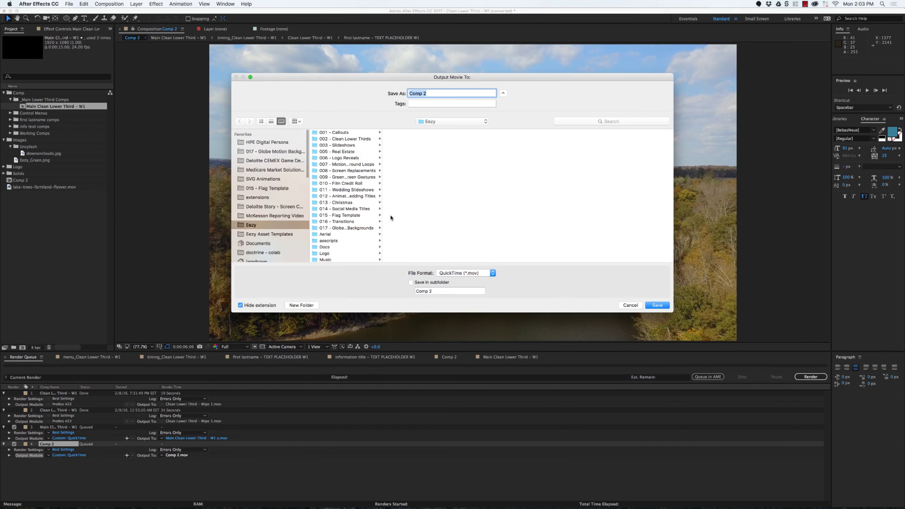
left_click(657, 305)
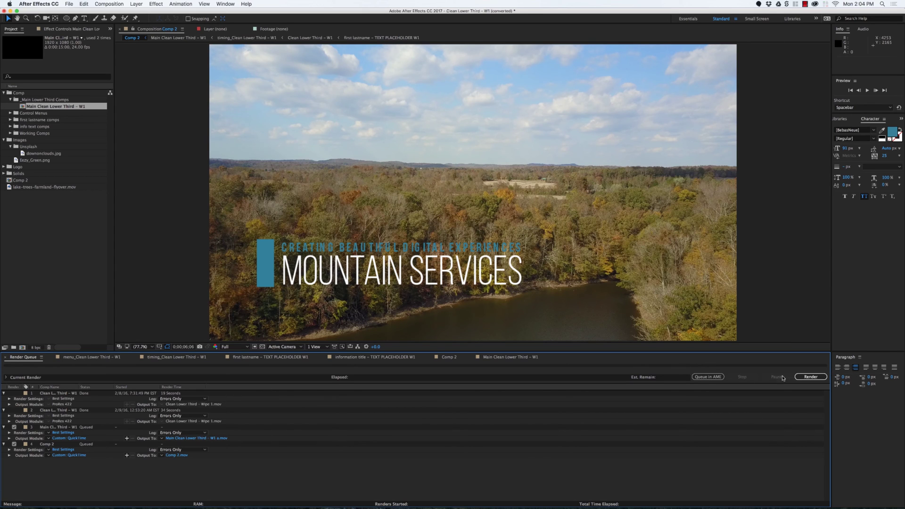
- Render both queued items, with Comp 2 finishing in about 1 minute 14 seconds
left_click(811, 377)
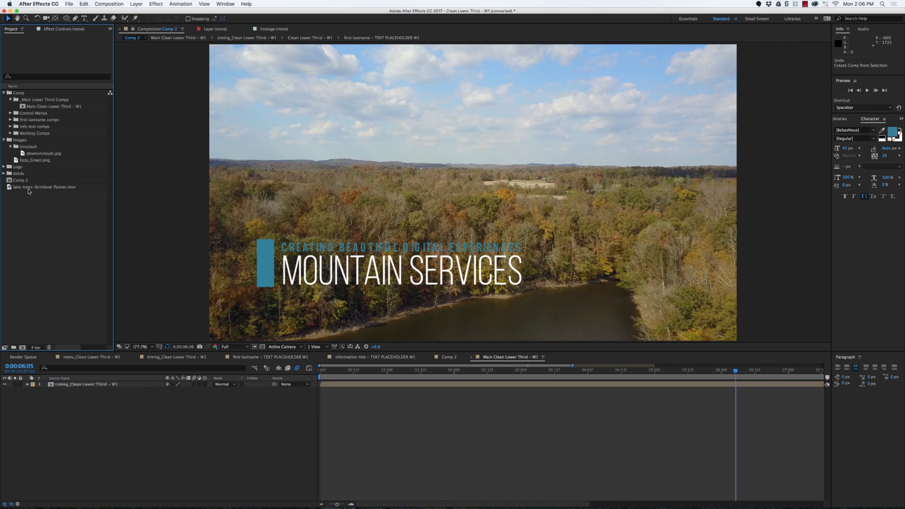
- Create a new comp from the lake-trees-farmland-flyover footage
left_click_drag(28, 191, 21, 350)
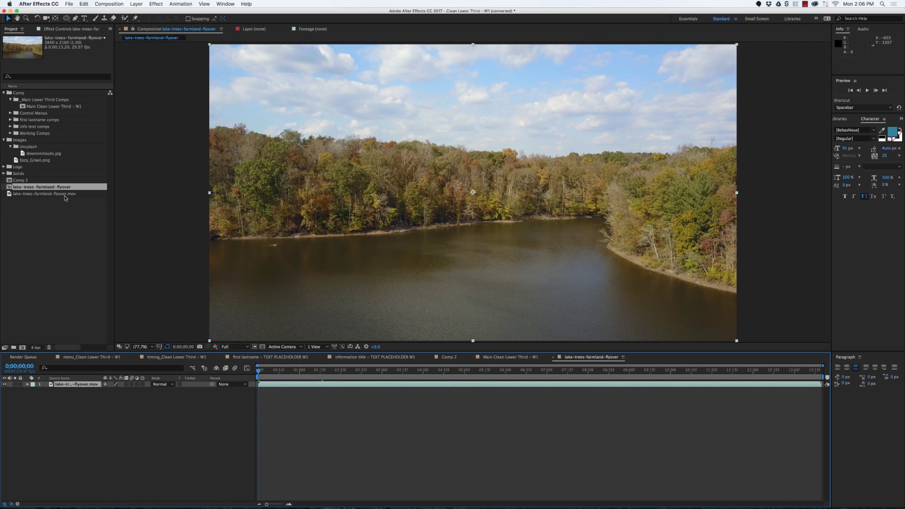
left_click(211, 410)
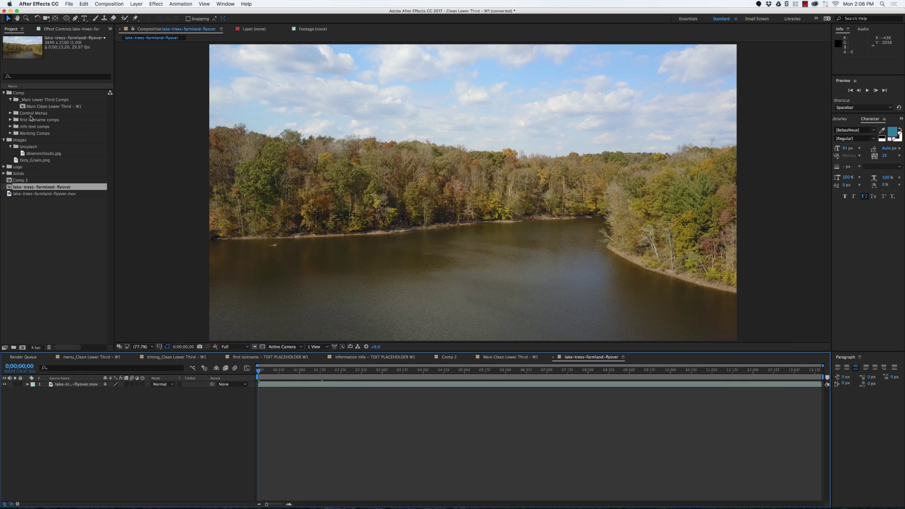
left_click(35, 220)
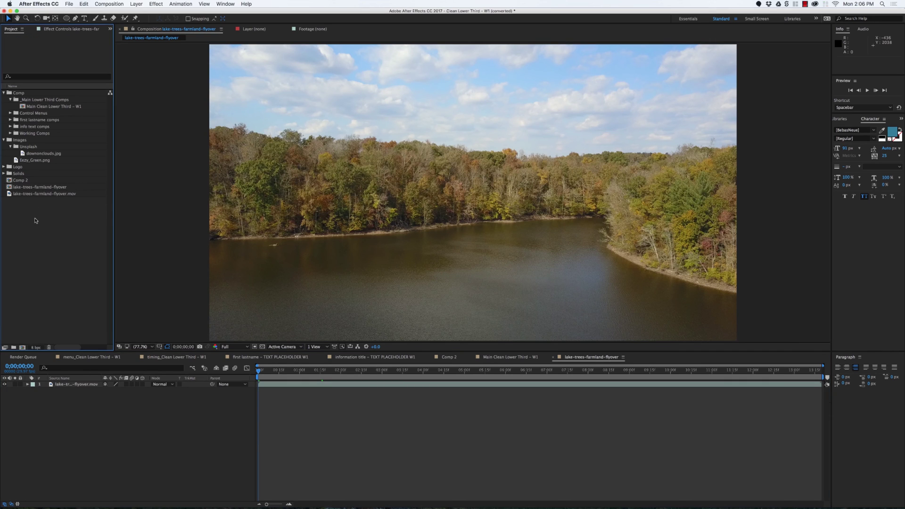
- Import the rendered Main Clean Lower Third – W1 a.mov from the Eezy folder and layer it above the footage
key("super+i")
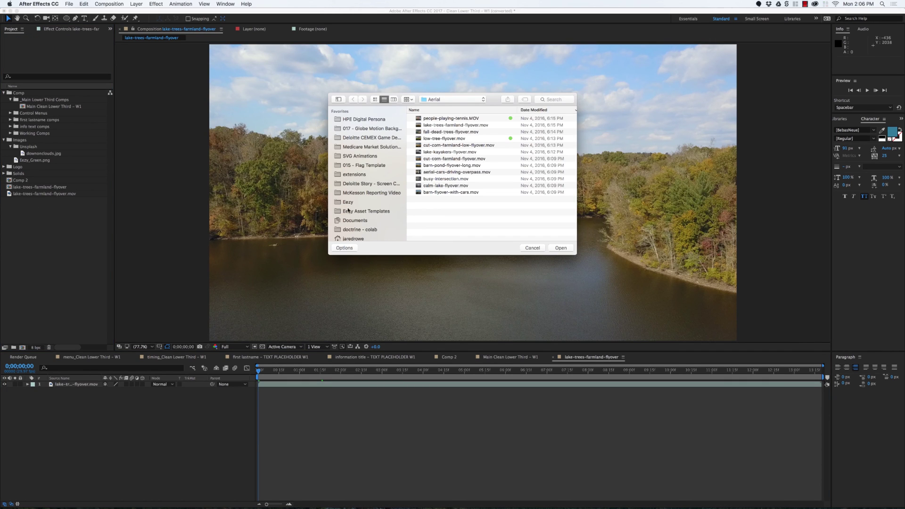
left_click(357, 210)
left_click(376, 202)
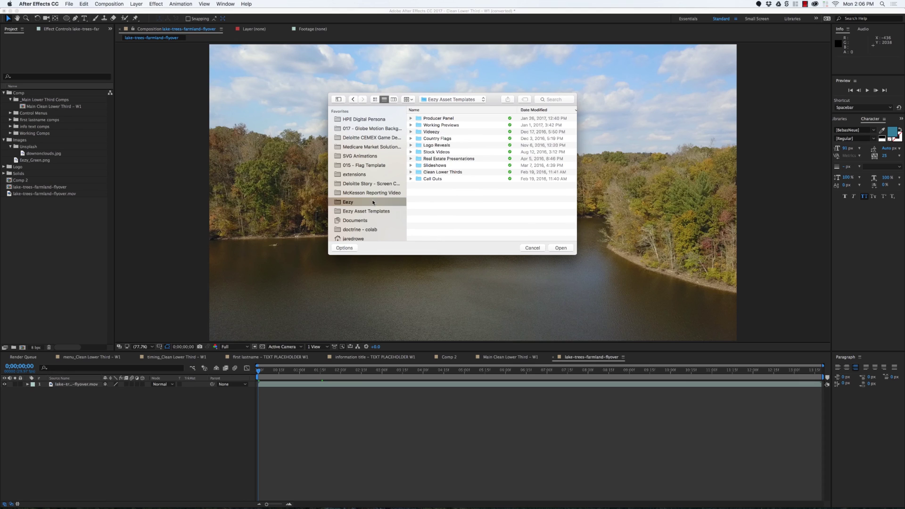
left_click(442, 126)
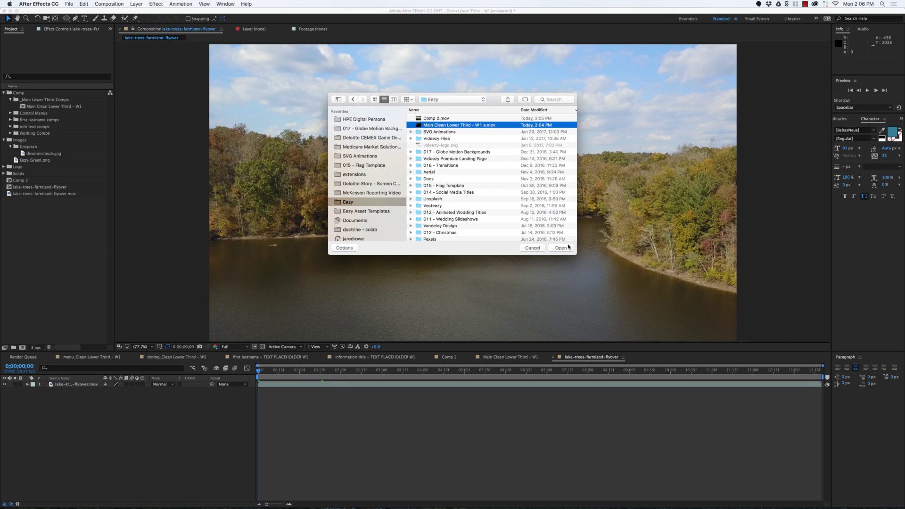
left_click(560, 247)
left_click(58, 214)
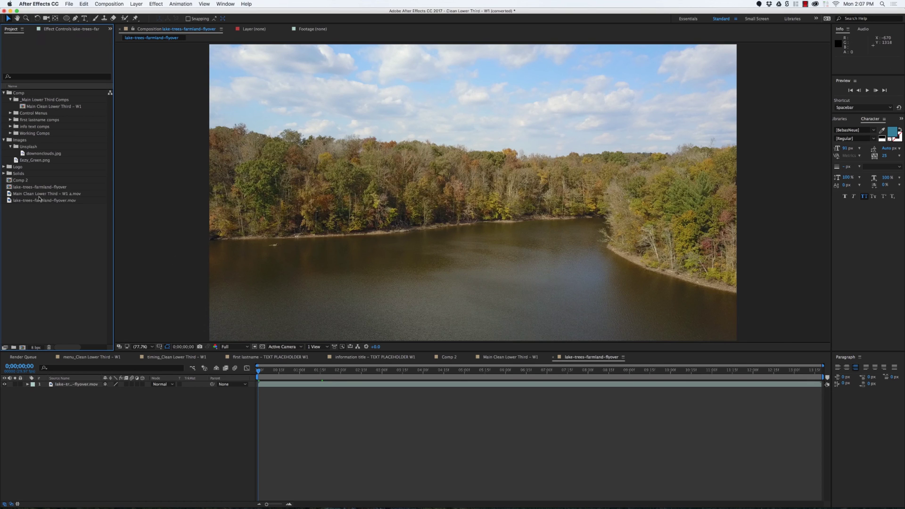
left_click_drag(42, 194, 77, 385)
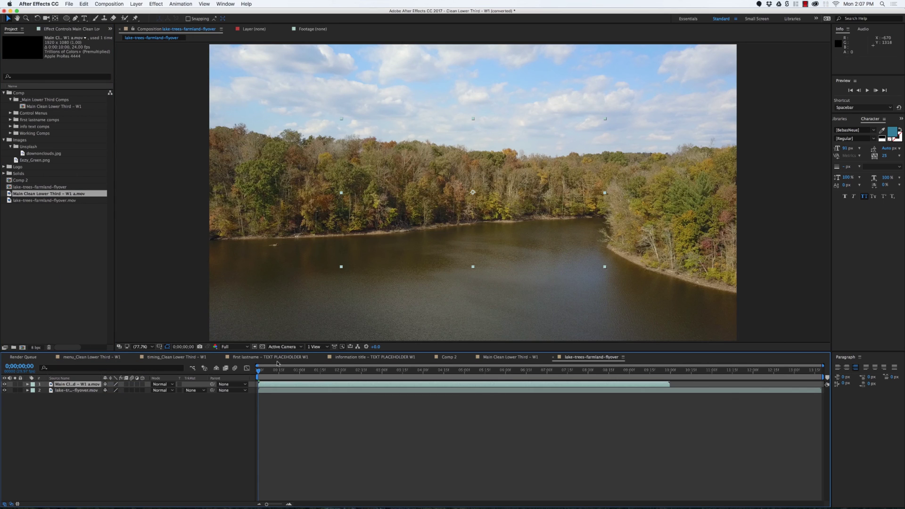
- Enlarge the lower-third layer using its Scale property
key("a")
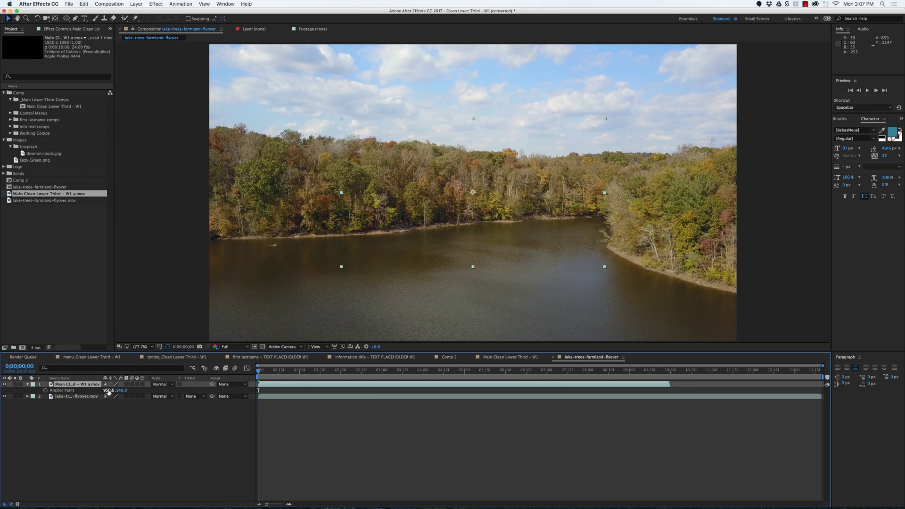
left_click_drag(108, 392, 147, 393)
key("s")
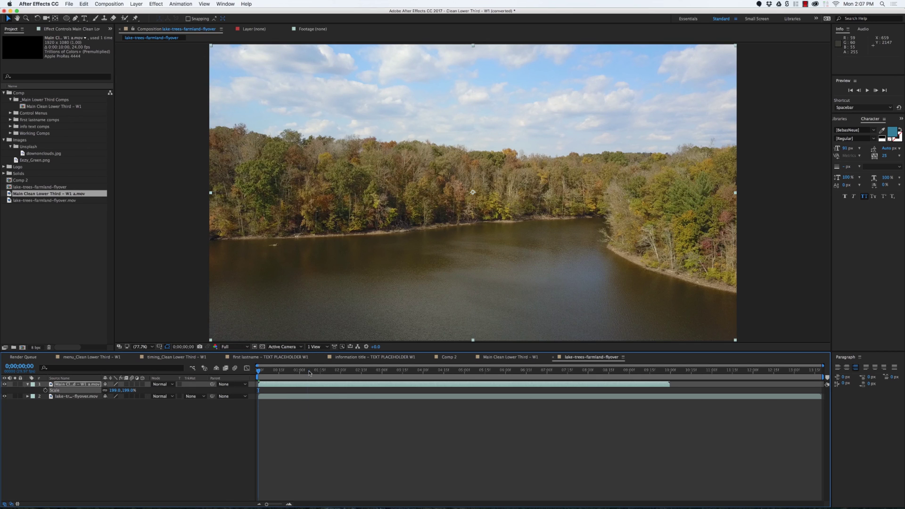
- Preview later frames and check the lower third's alpha against the transparency grid
left_click(334, 372)
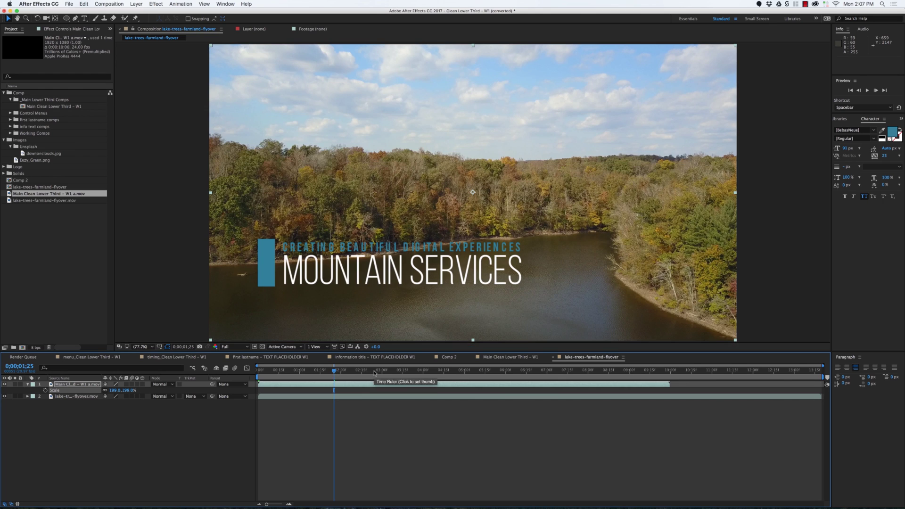
left_click(375, 372)
left_click(450, 372)
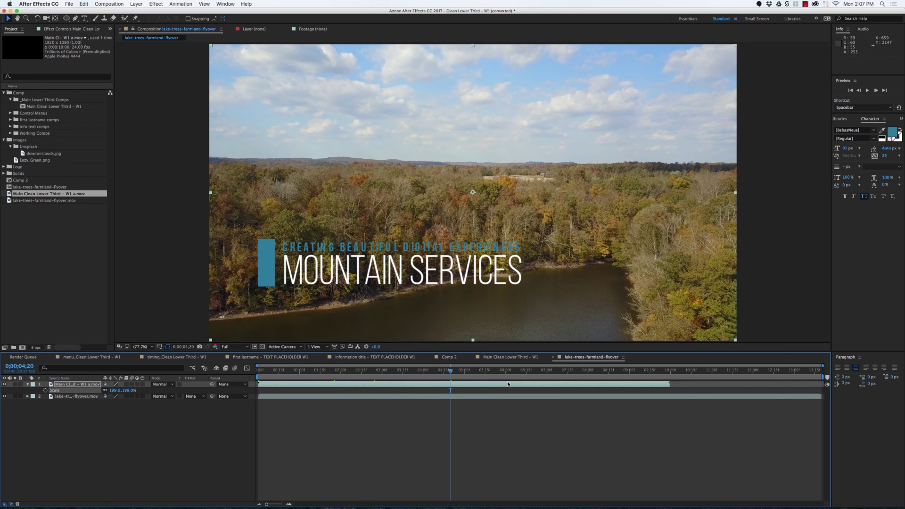
left_click(5, 397)
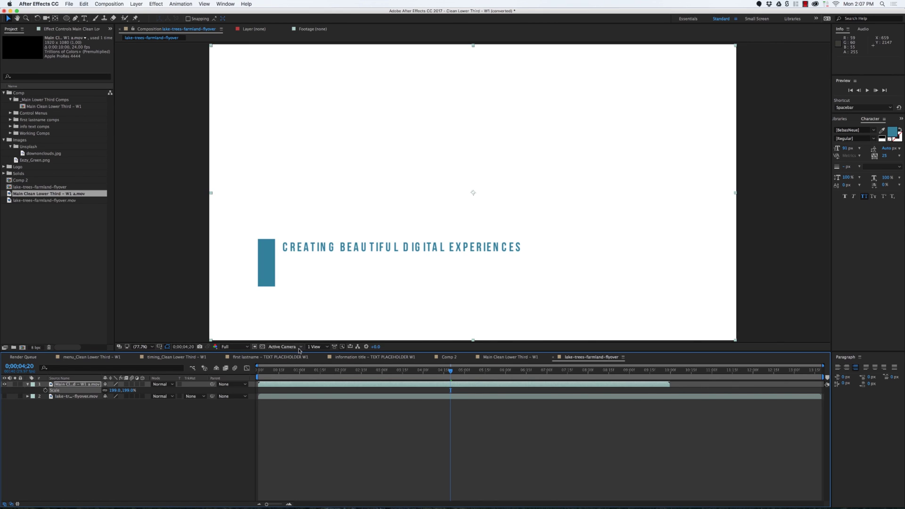
left_click(263, 348)
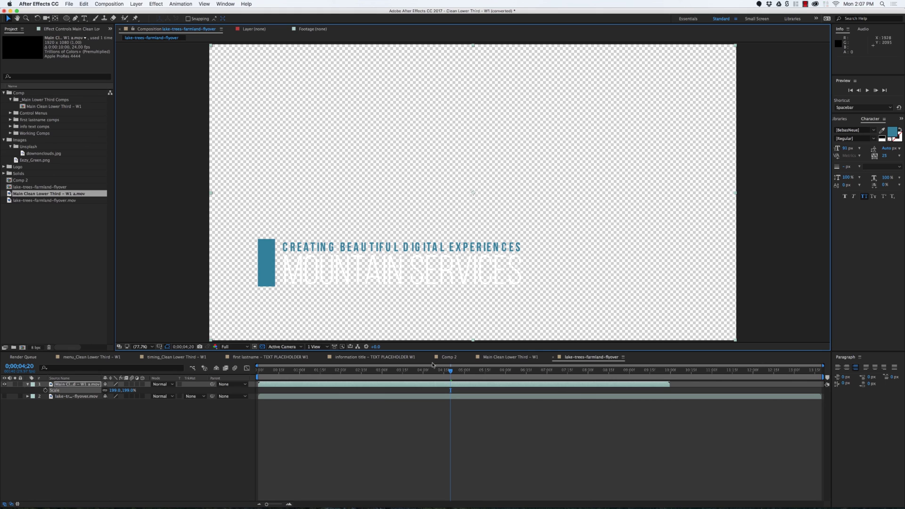
left_click(5, 397)
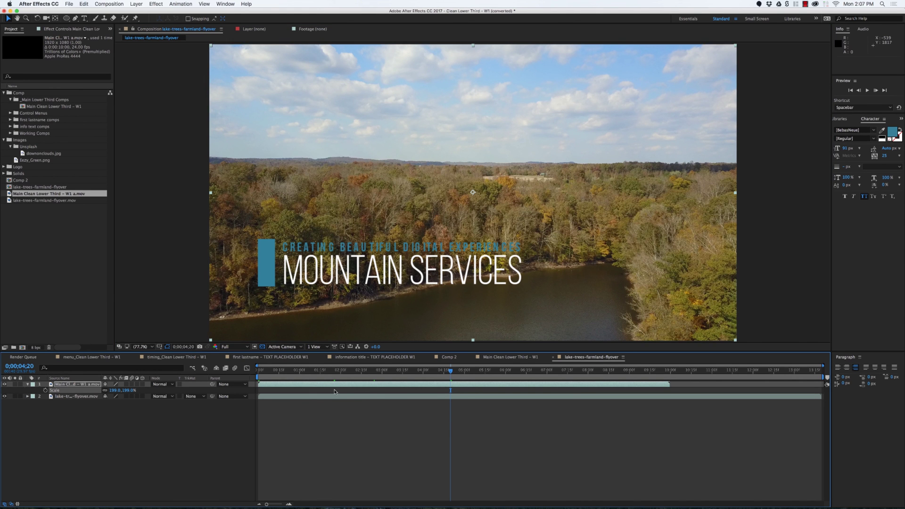
- Slide the drone footage layer earlier so it starts sooner in the comp
left_click(71, 399)
left_click_drag(509, 397, 222, 401)
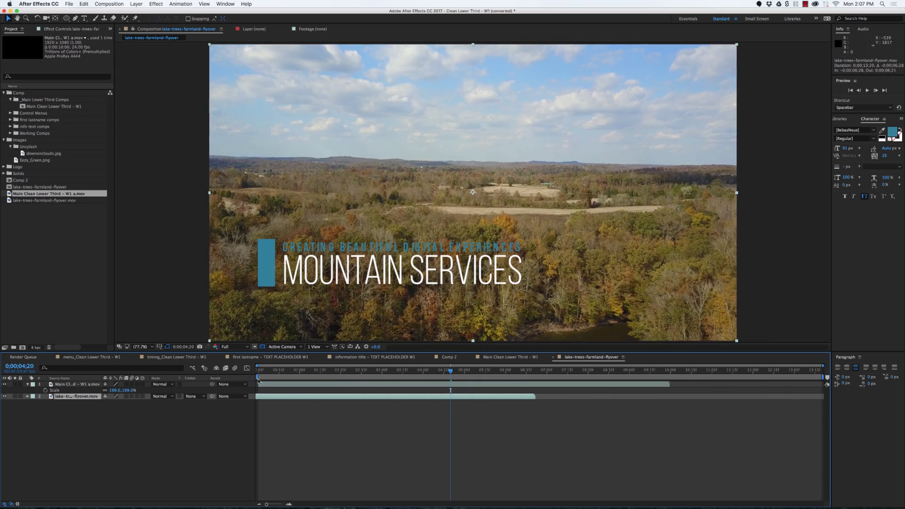
left_click_drag(260, 377, 428, 384)
- Duplicate the lower third at 0;00;04;04 and trim both copies' In/Out points
left_click(436, 385)
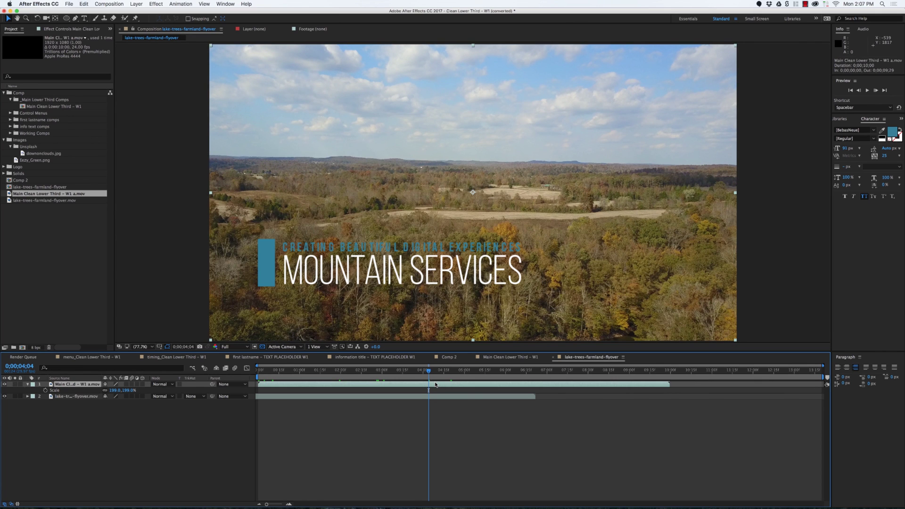
key("super+d")
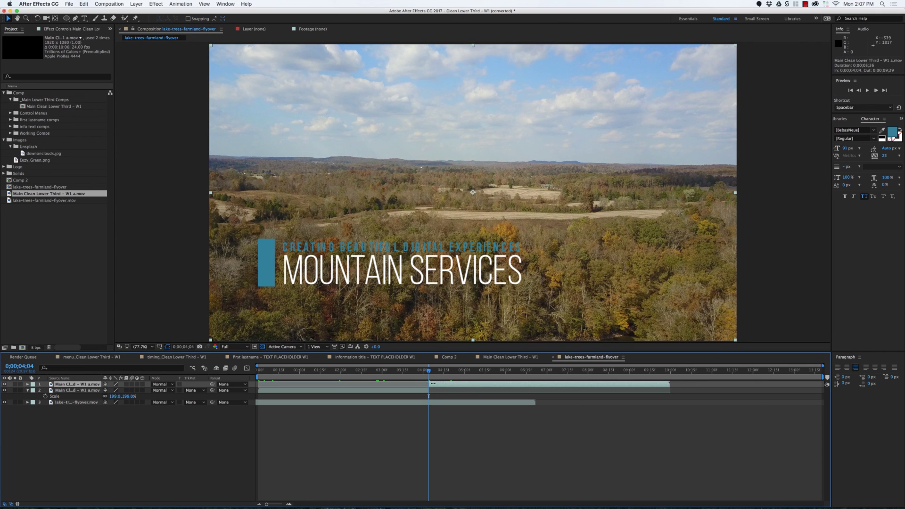
left_click_drag(429, 385, 401, 391)
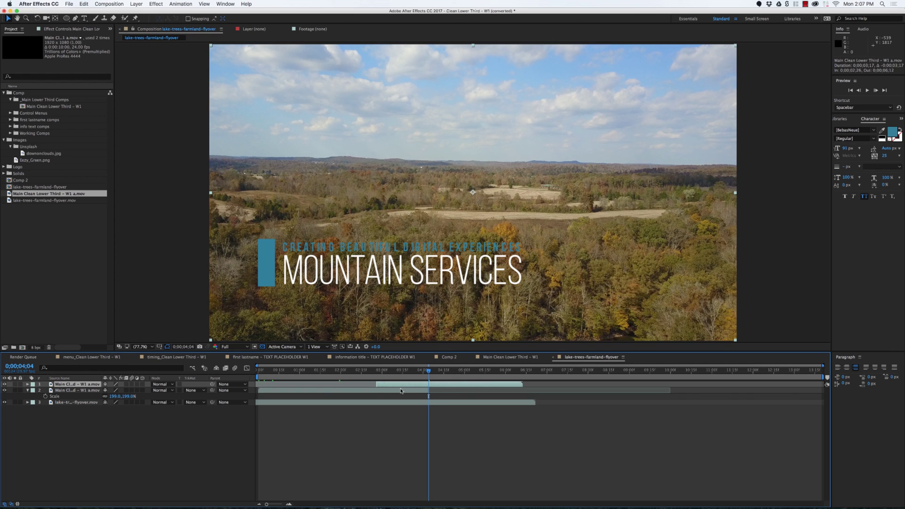
left_click(427, 390)
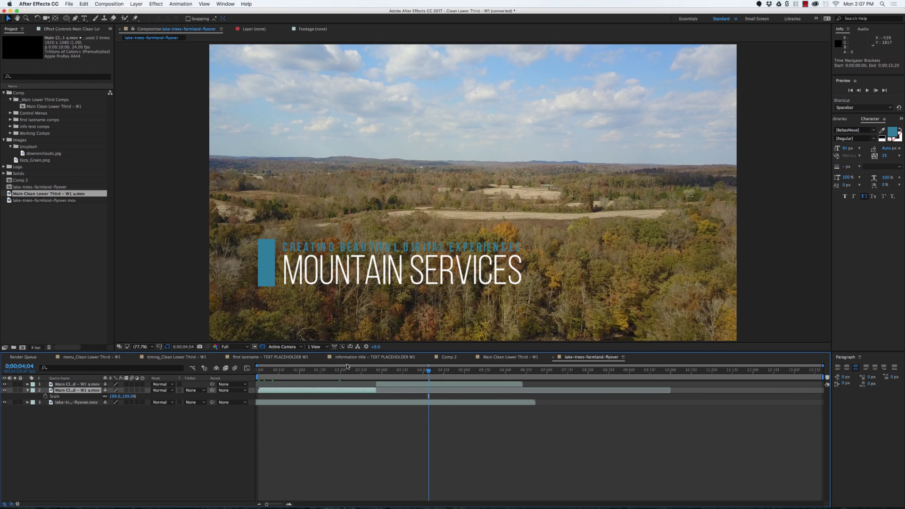
left_click(367, 371)
left_click_drag(379, 372, 507, 382)
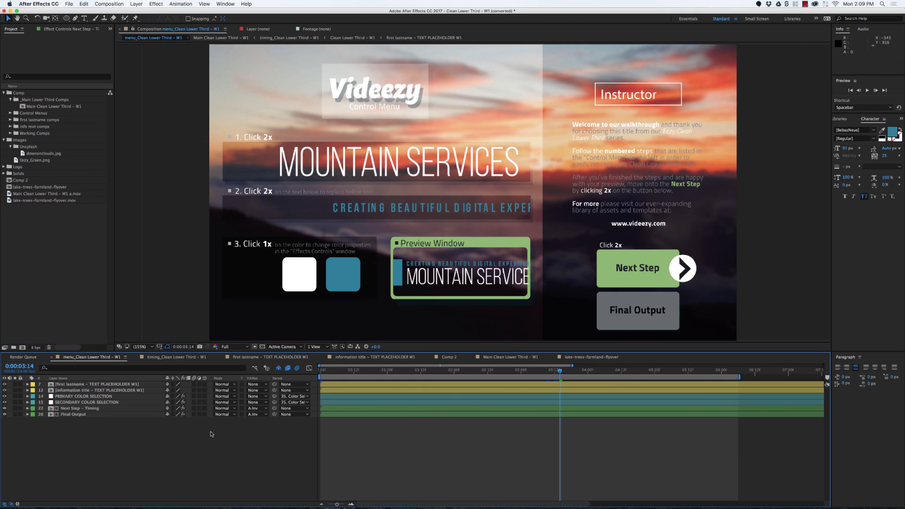